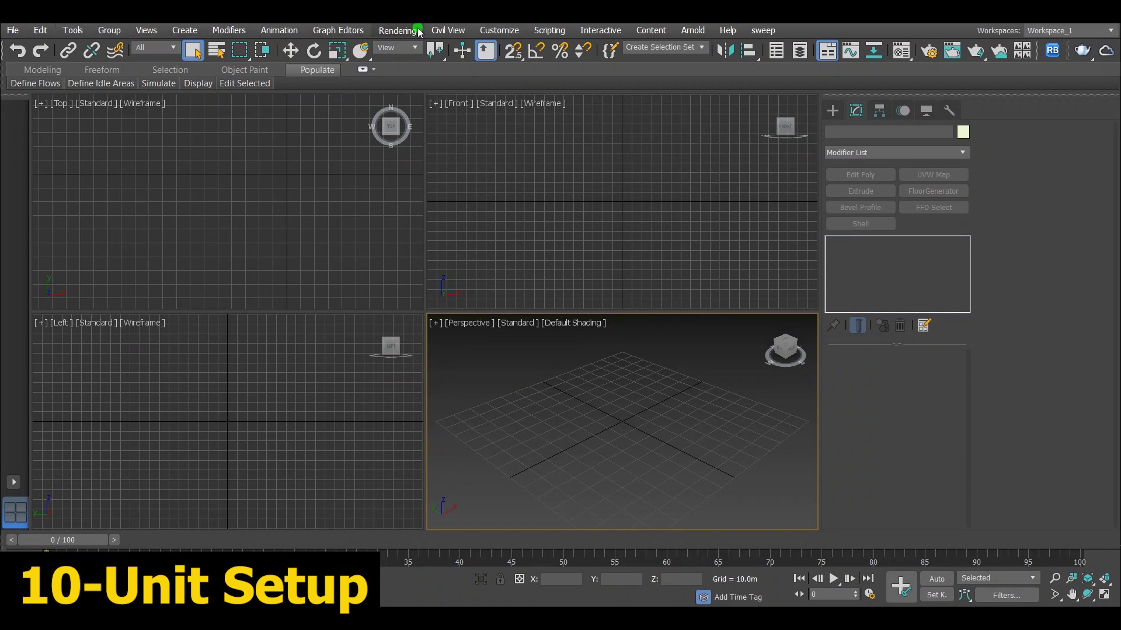
Set the system unit scale to 1 Unit = 1.0 Meters and confirm both unit dialogs.
click(499, 32)
click(537, 207)
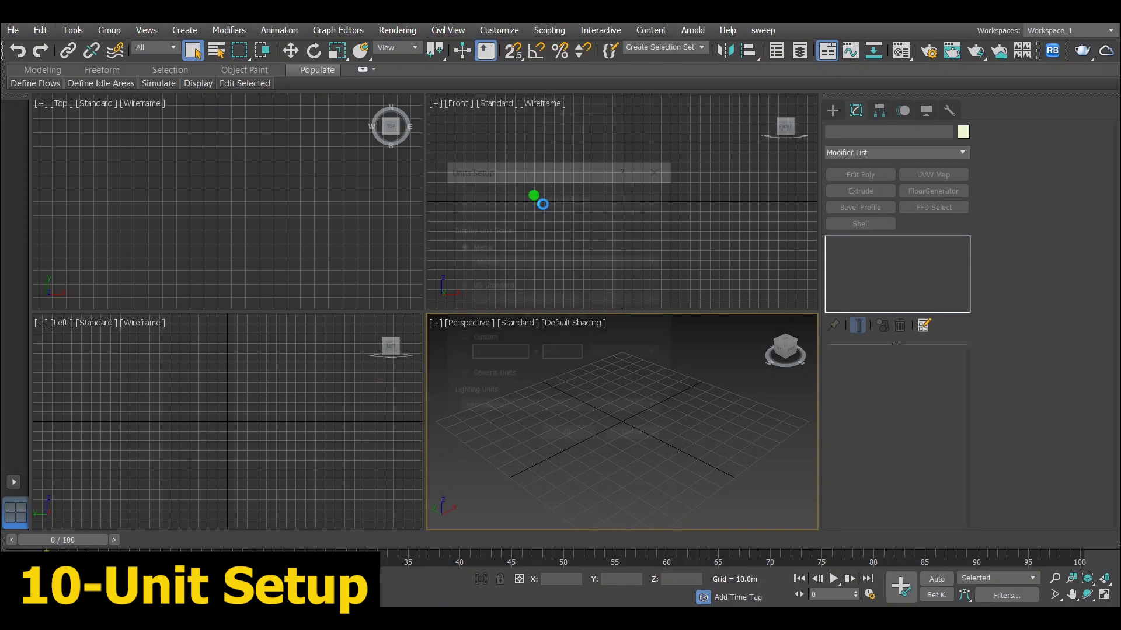
click(559, 198)
click(598, 264)
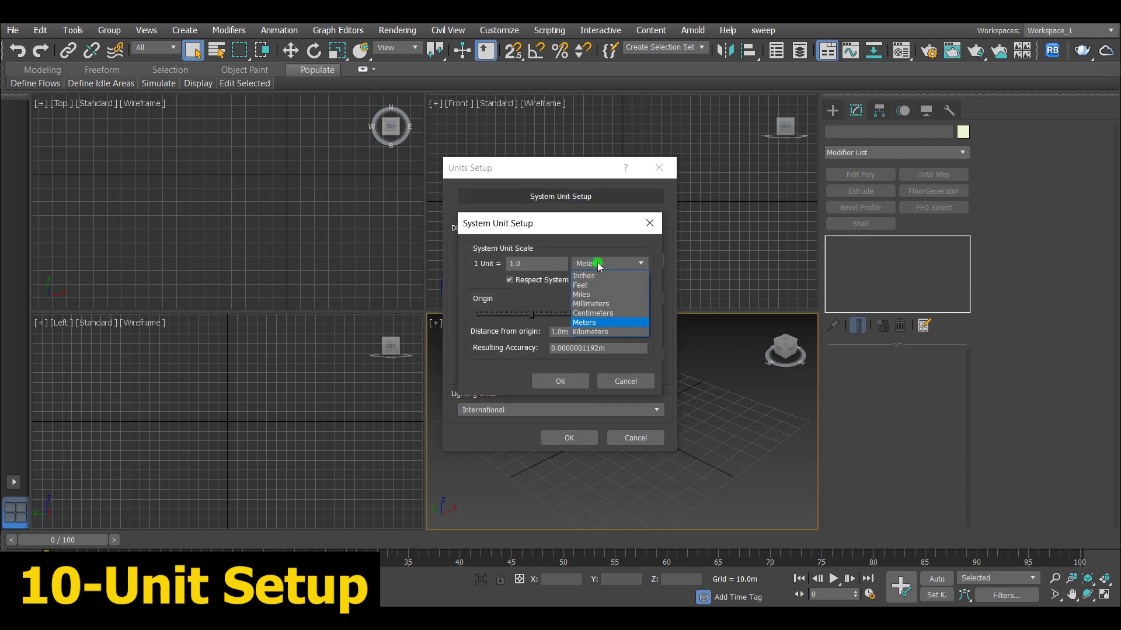
click(584, 322)
click(564, 382)
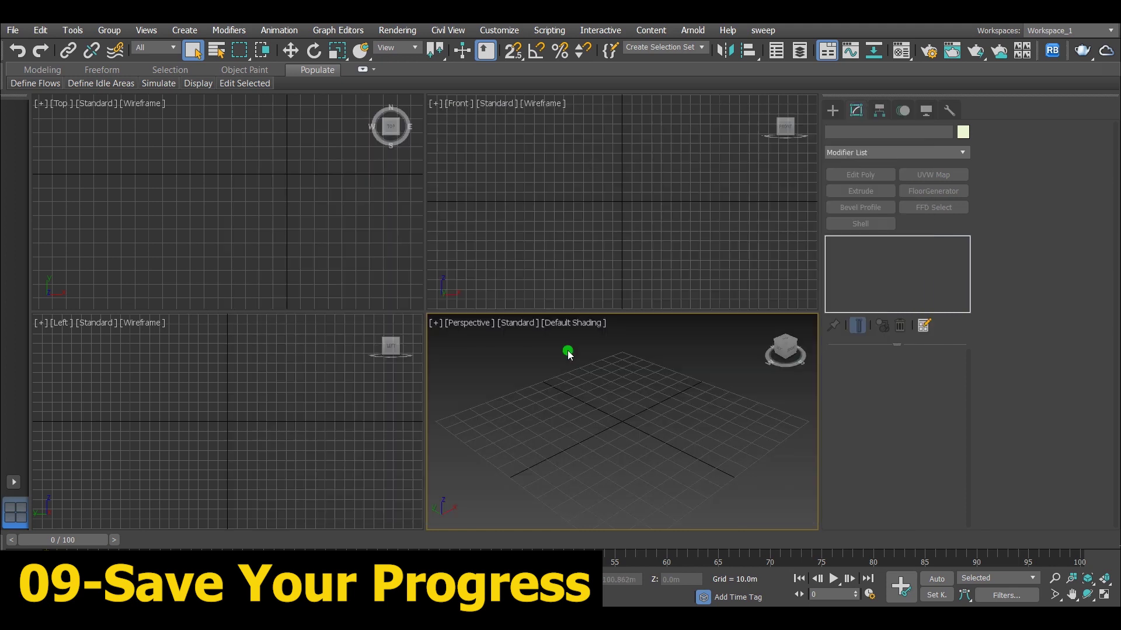
Choose Save from the File menu to bring up the Save File dialog.
click(12, 30)
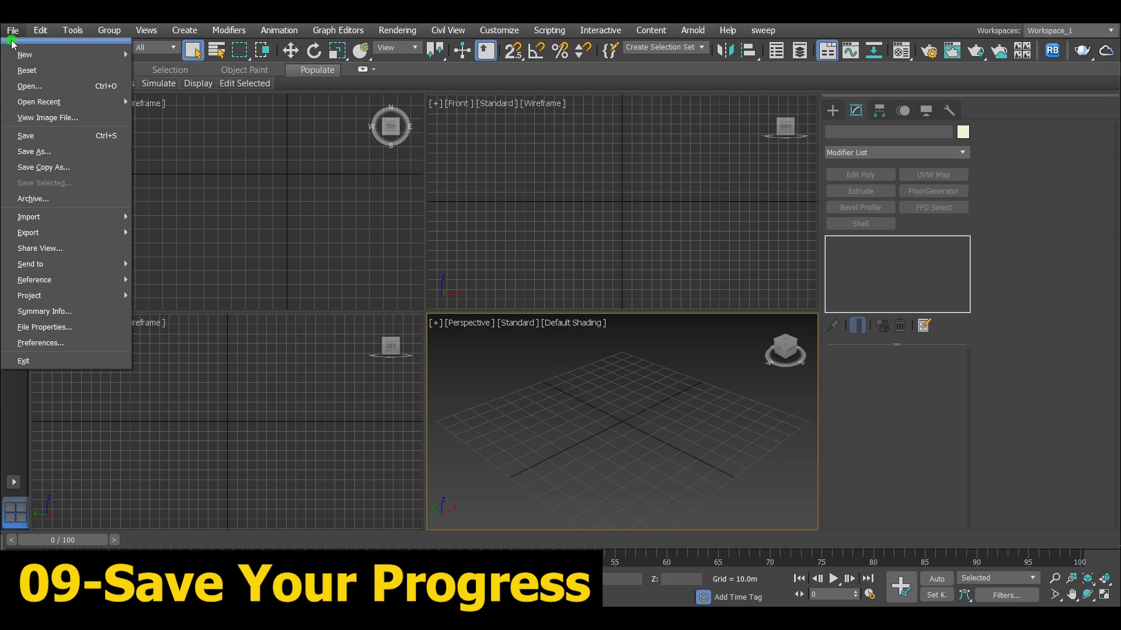
click(60, 138)
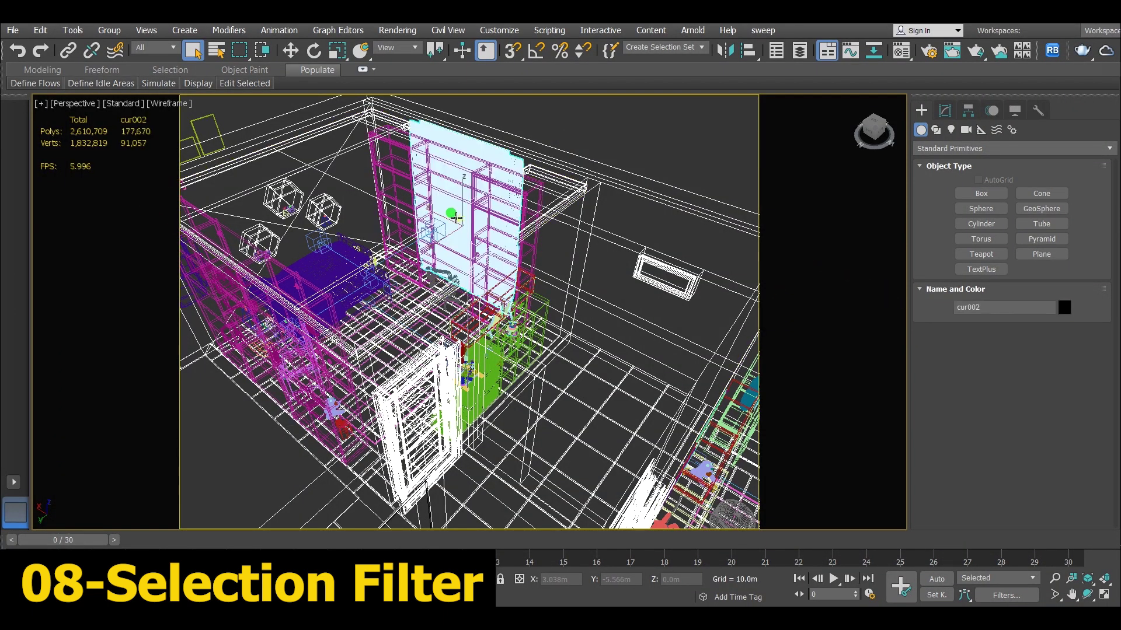
Try clicking the light behind the curtain, which picks the cup and curtain instead.
click(459, 217)
click(450, 203)
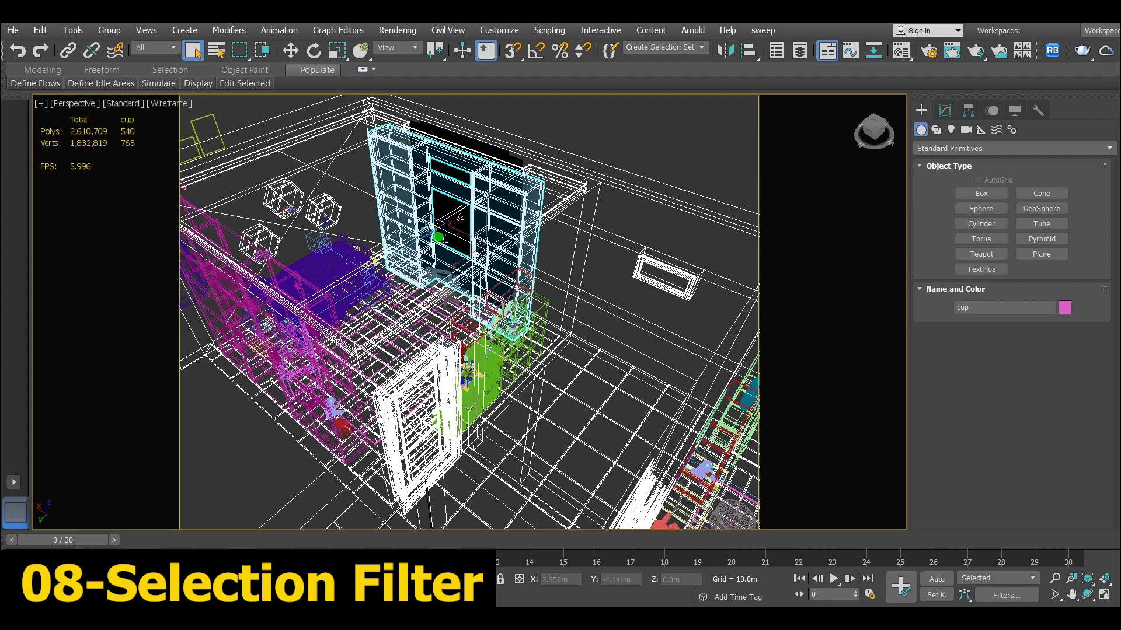
click(590, 120)
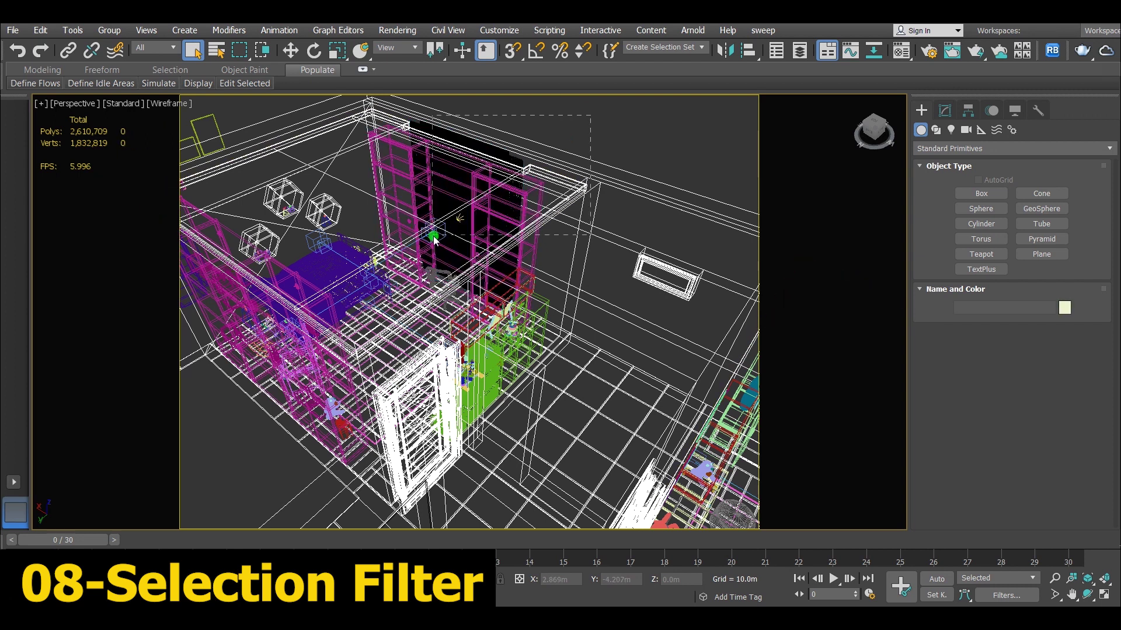
click(433, 237)
click(586, 129)
click(450, 204)
click(575, 127)
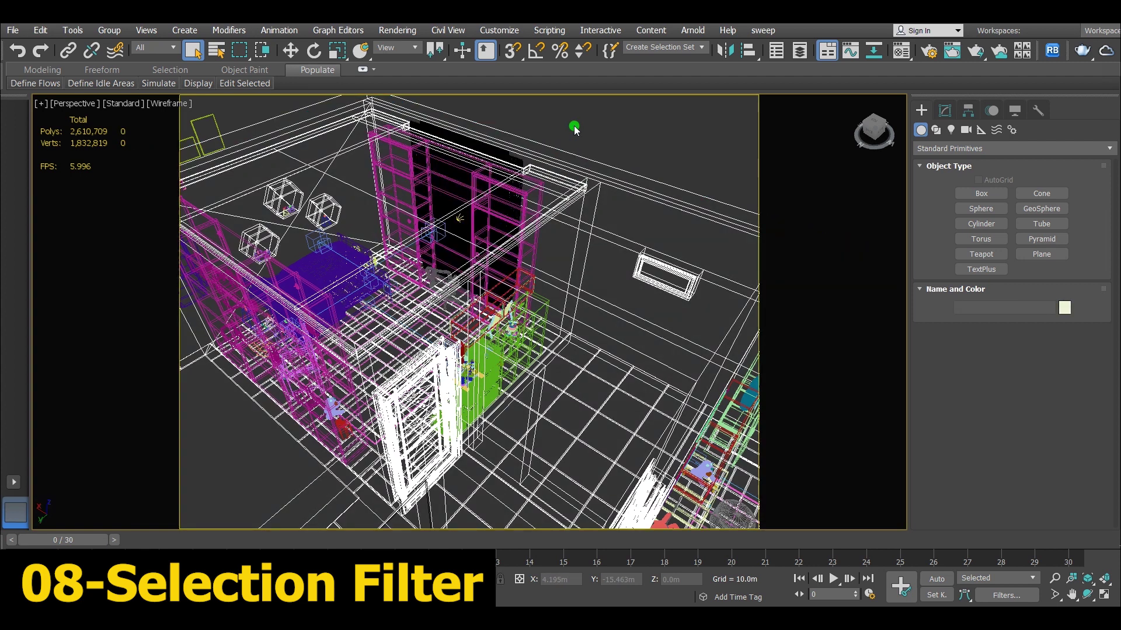
Set the Selection Filter to Lights, select VRayLight242 and switch to Select and Move.
click(163, 48)
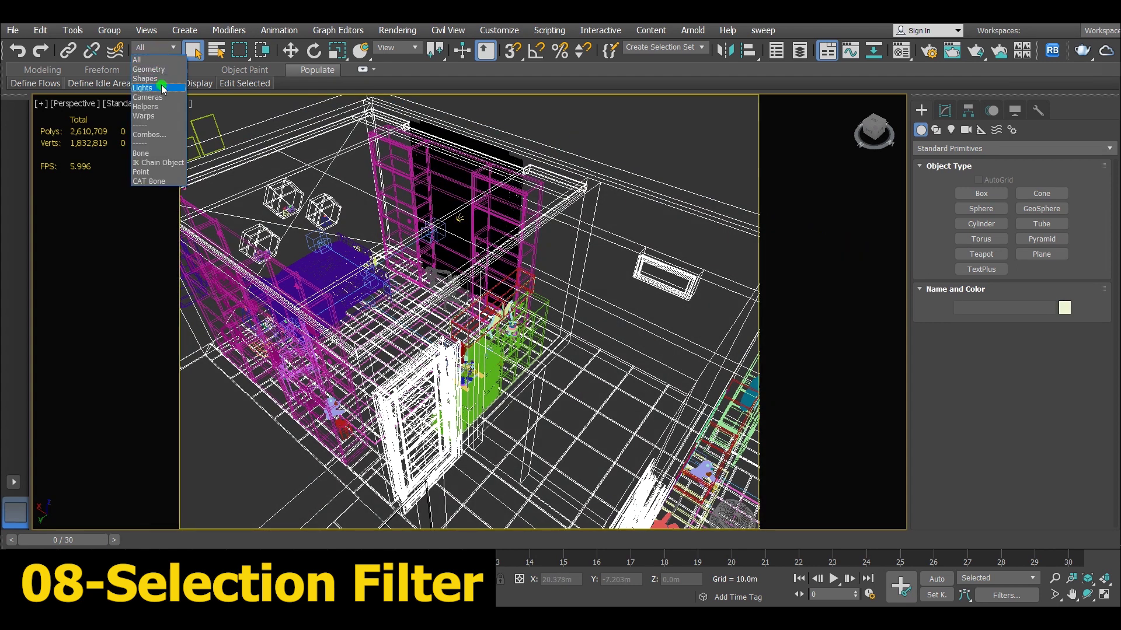
click(163, 88)
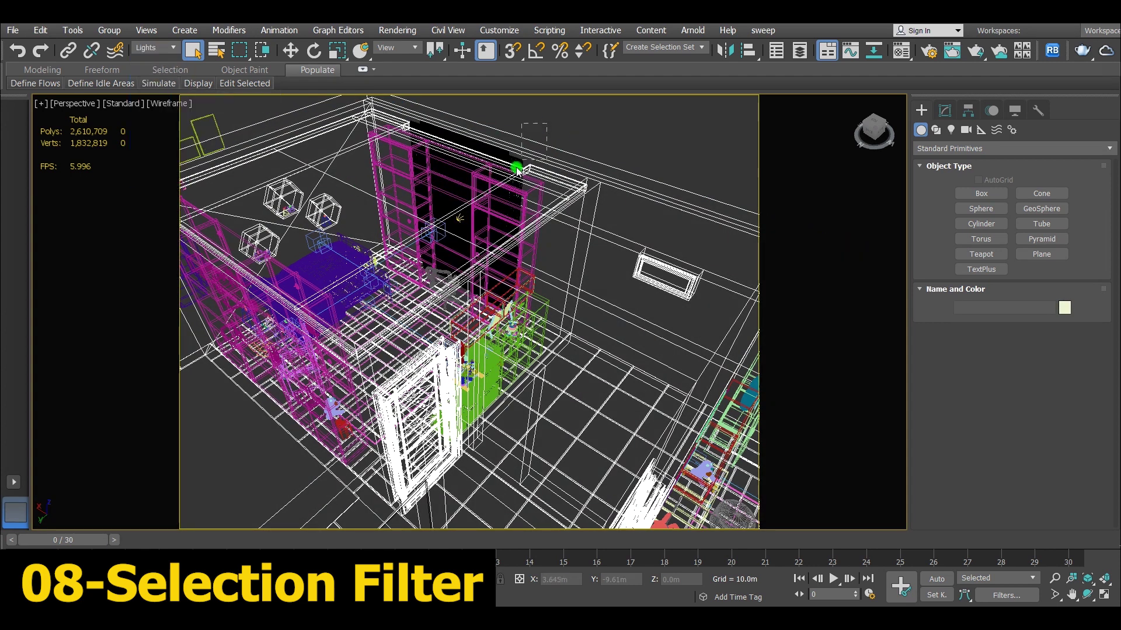
click(403, 265)
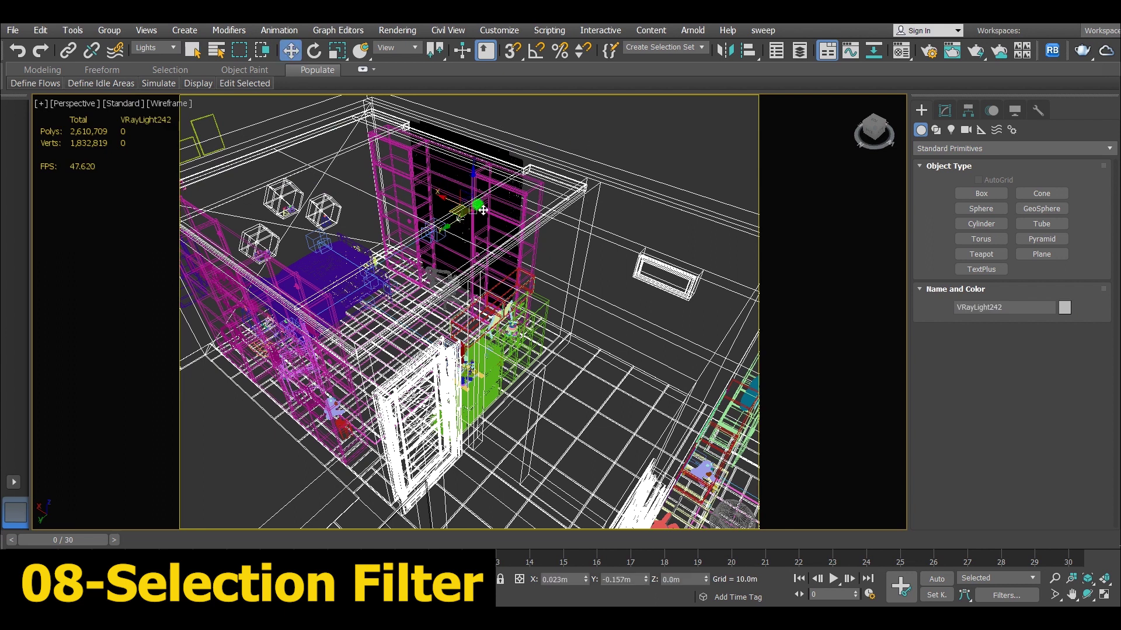
key(w)
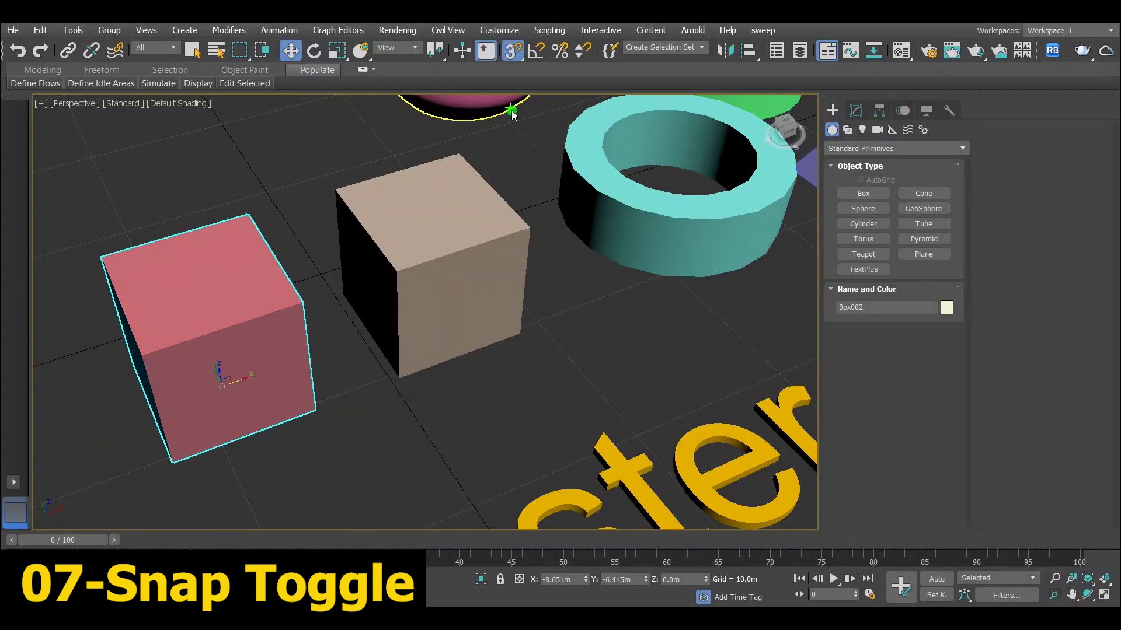
Vertex-snap the red box flush against the beige box, then review each Grid and Snap Settings tab.
drag(301, 302, 360, 272)
click(444, 402)
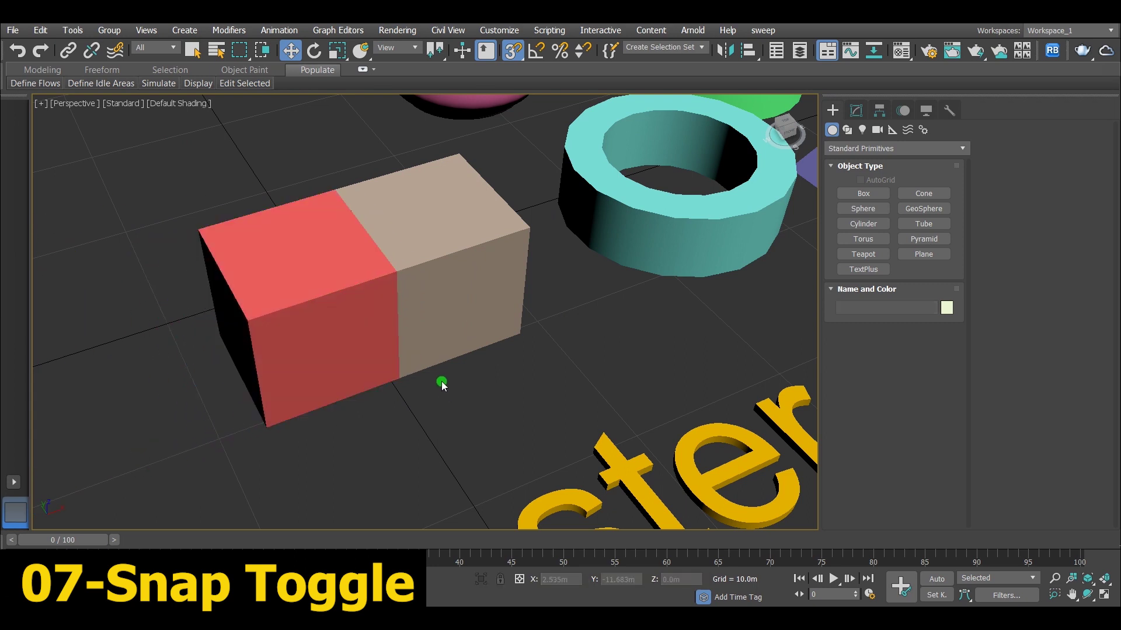
right_click(512, 52)
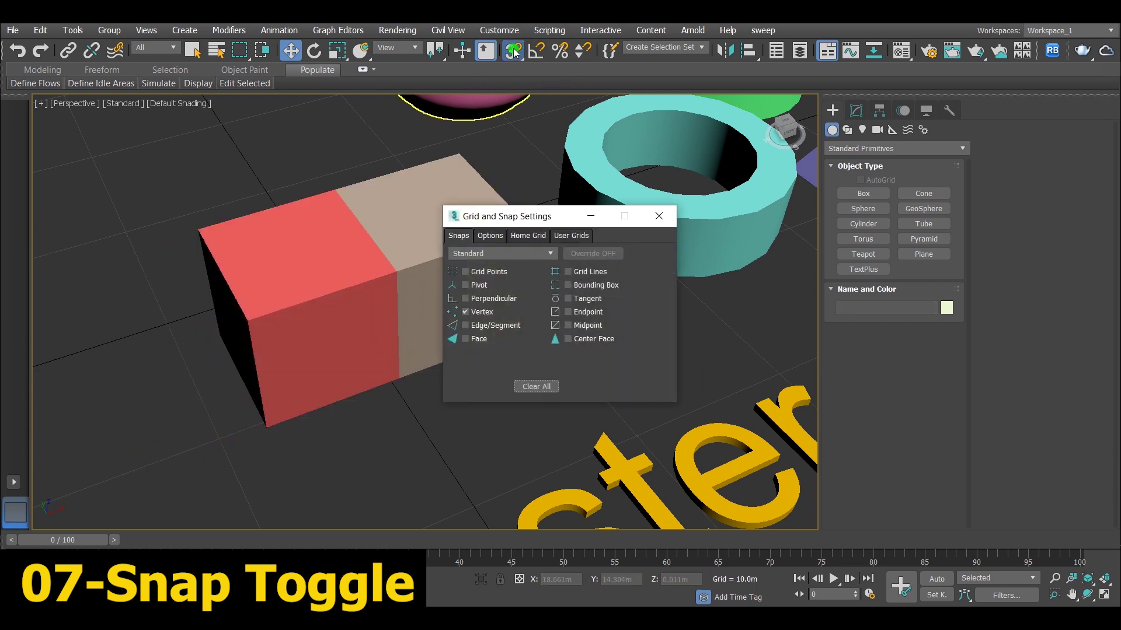
click(490, 235)
click(528, 235)
click(566, 236)
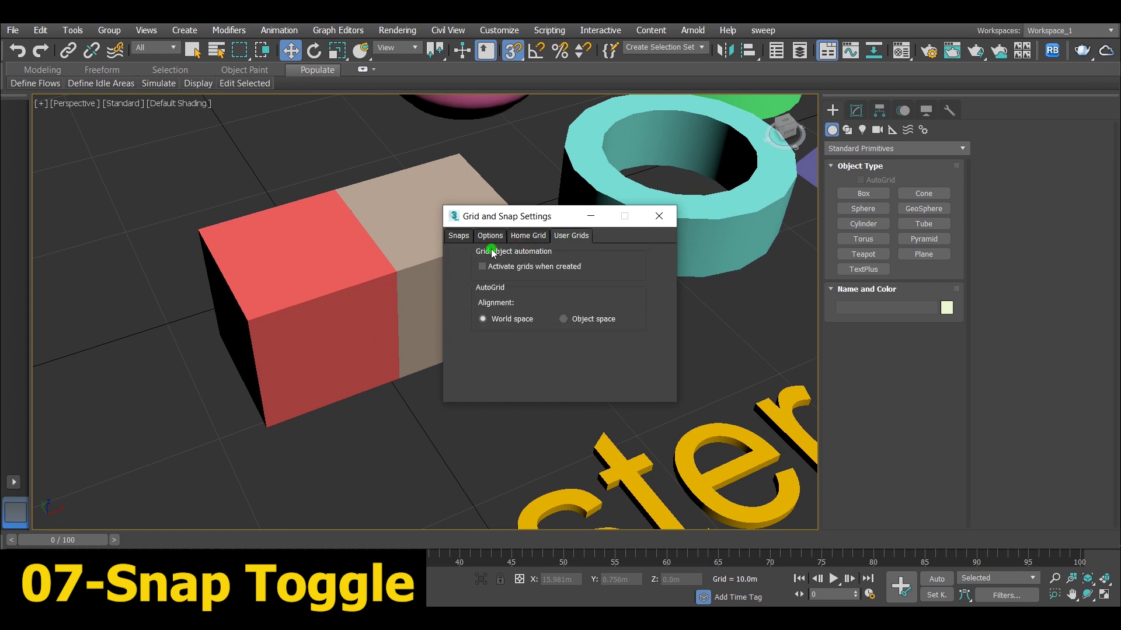
click(459, 237)
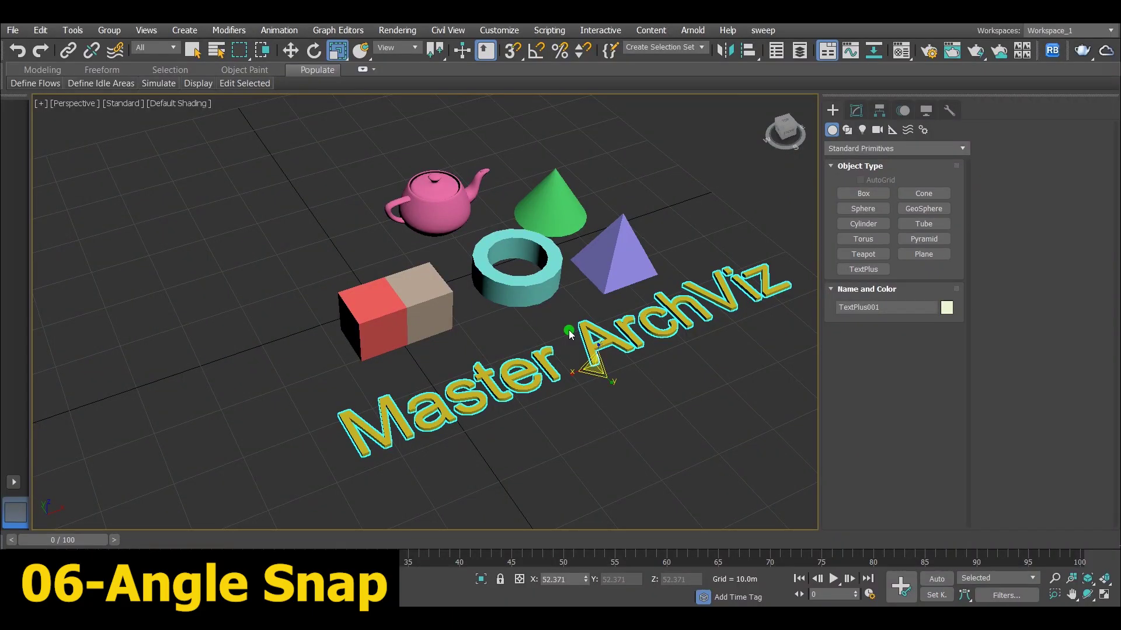
Rotate the Master ArchViz text freely, then set Angle snap to 45 degrees in snap settings.
drag(570, 333, 636, 333)
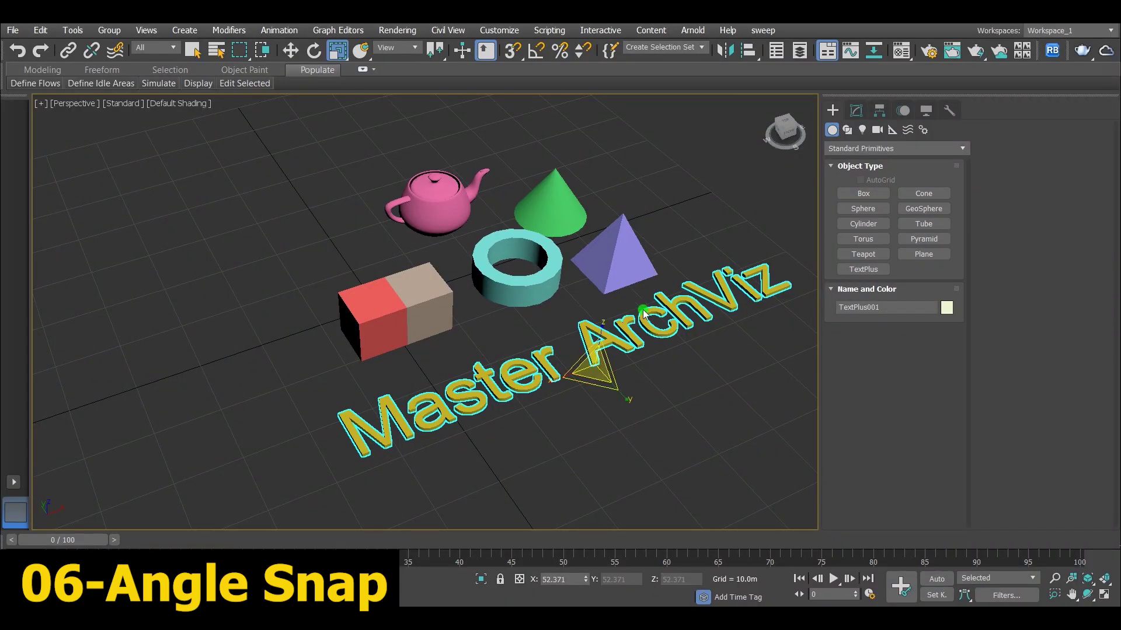
click(314, 50)
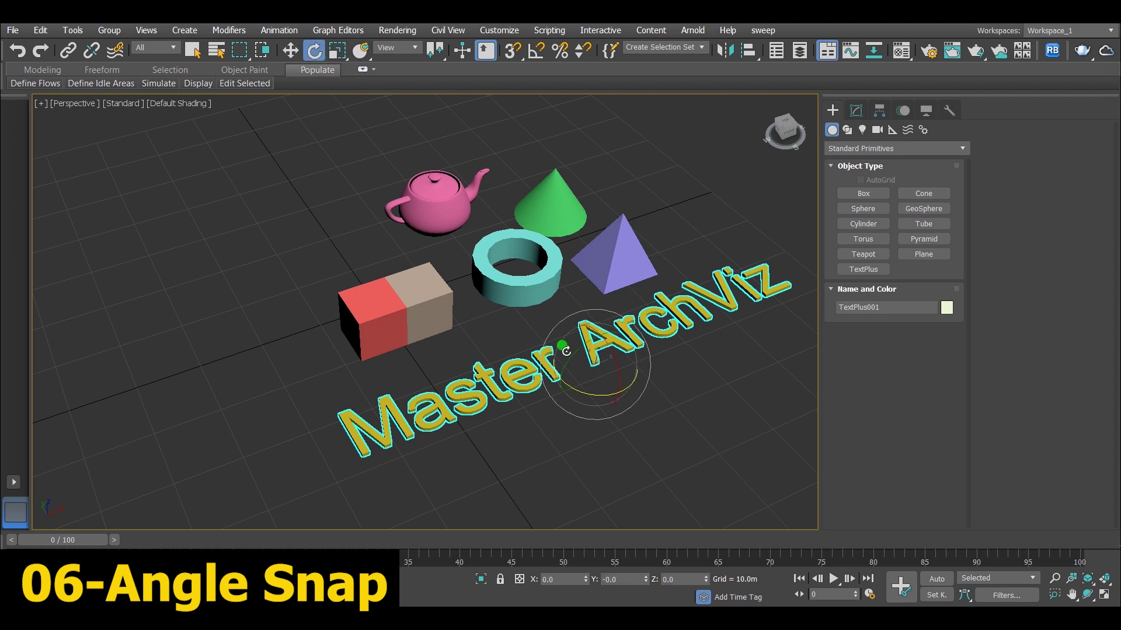
scroll(622, 382, up, 3)
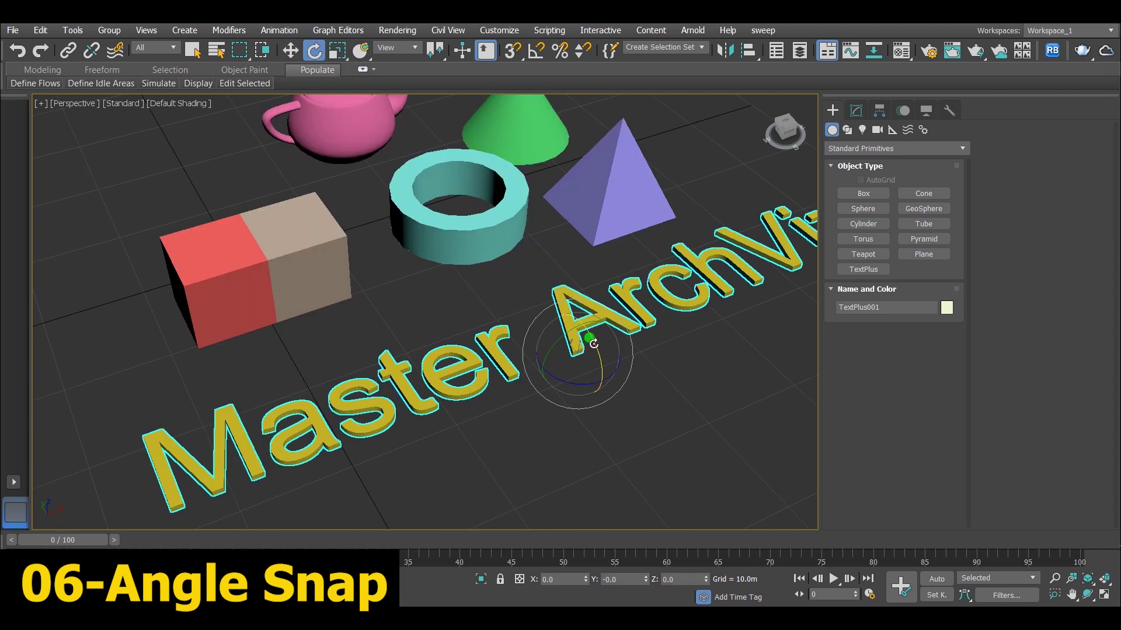
mouse_move(594, 341)
mouse_down()
mouse_move(646, 460)
mouse_move(615, 382)
mouse_move(614, 341)
mouse_up()
scroll(593, 222, down, 2)
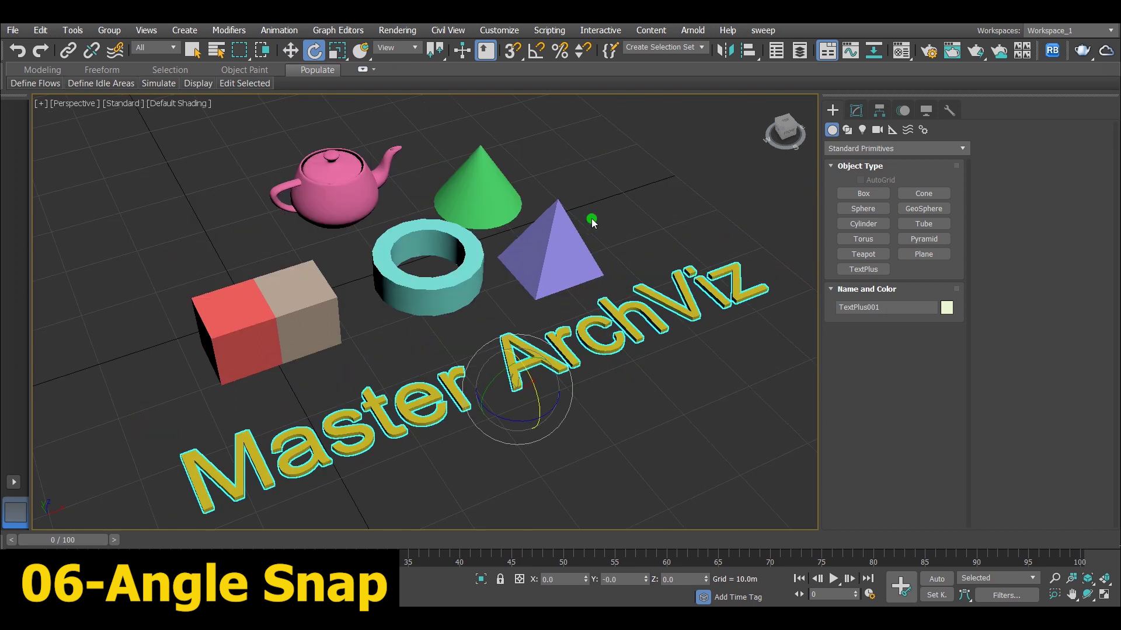
right_click(535, 49)
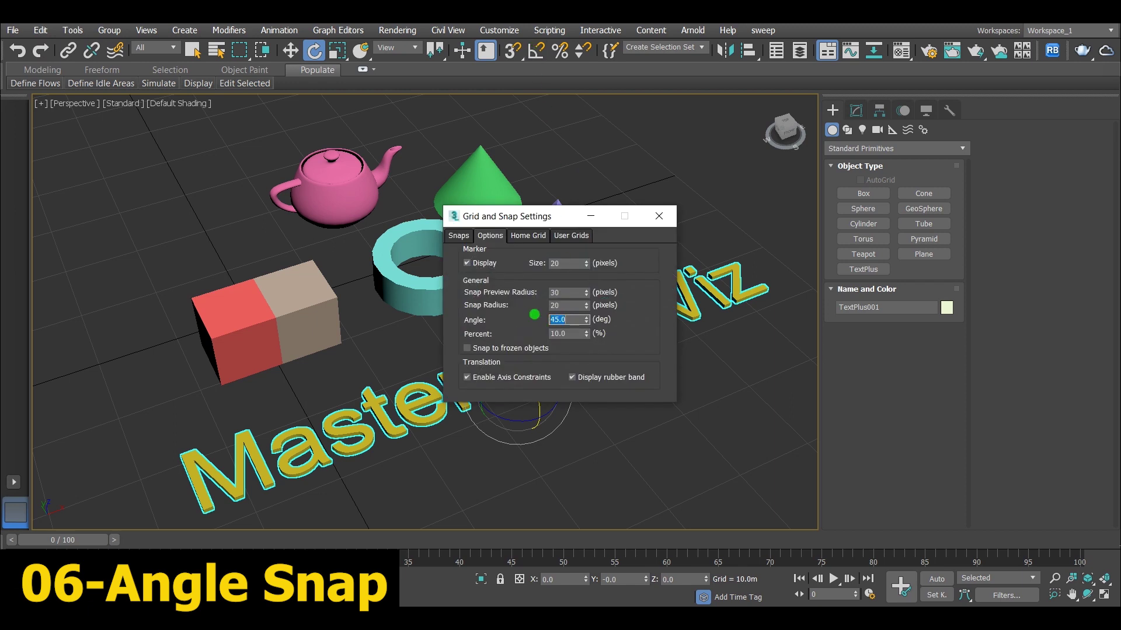
click(658, 216)
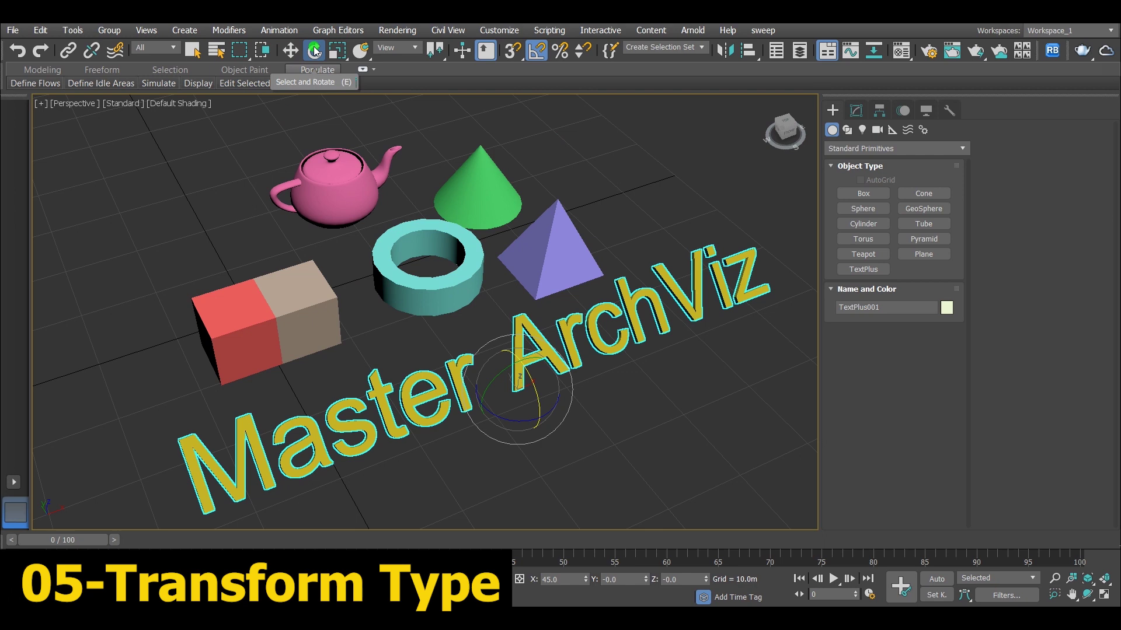
Enter 0 for the text's Absolute X rotation in the Rotate Transform Type-In.
right_click(315, 51)
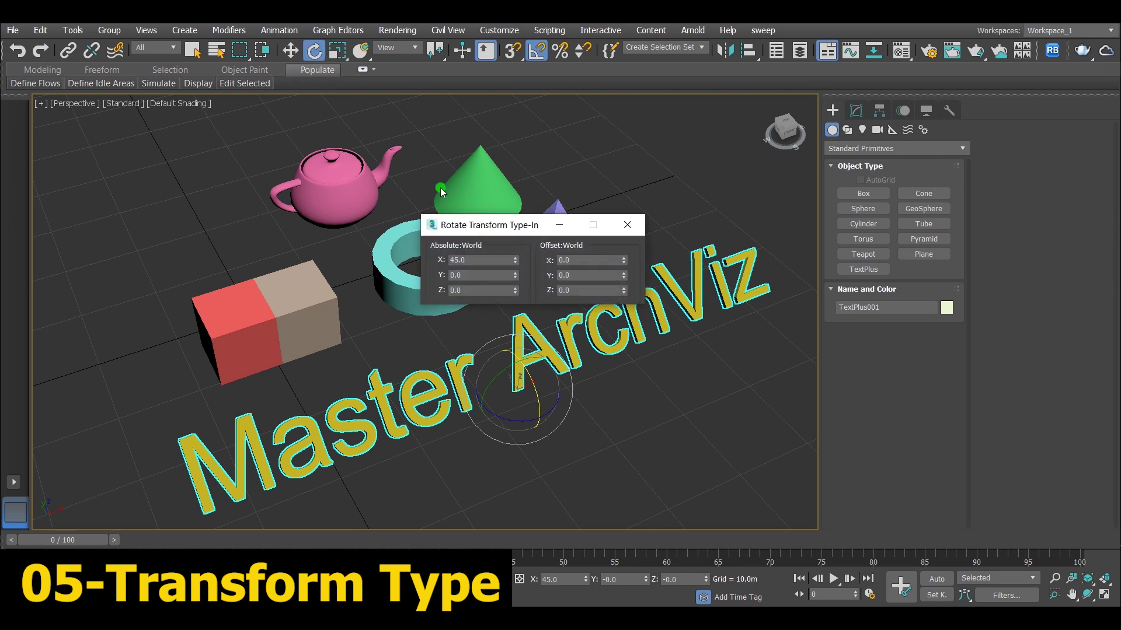
drag(481, 225, 626, 158)
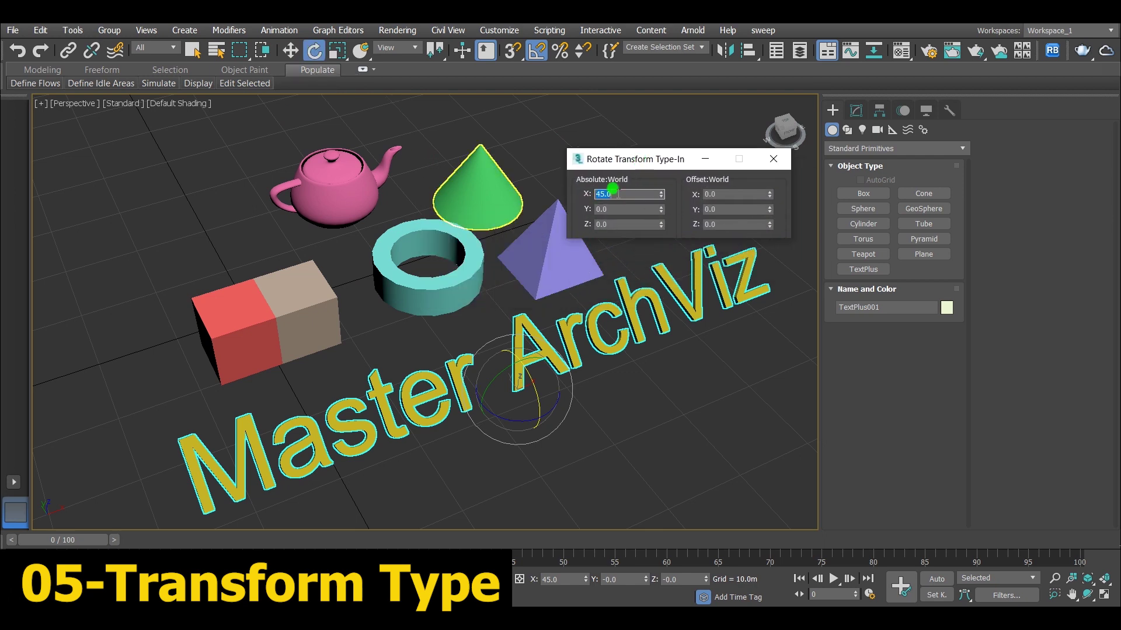
text(0)
key(Return)
key(Escape)
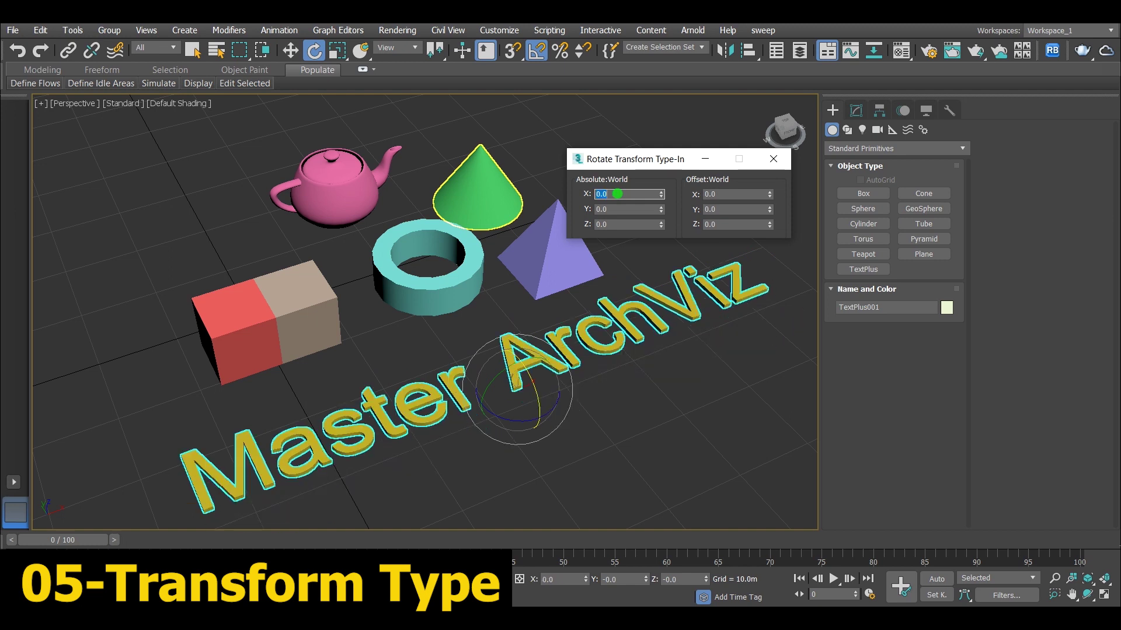
key(Escape)
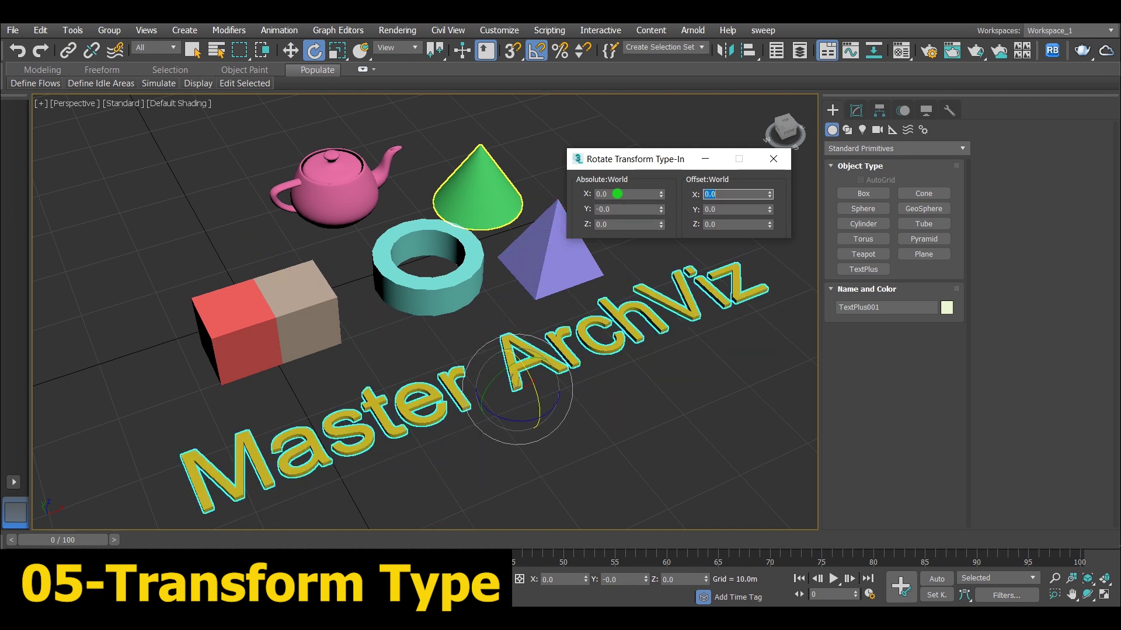
Show the Scale and Move Transform Type-In values for the Master ArchViz text.
click(337, 52)
click(709, 234)
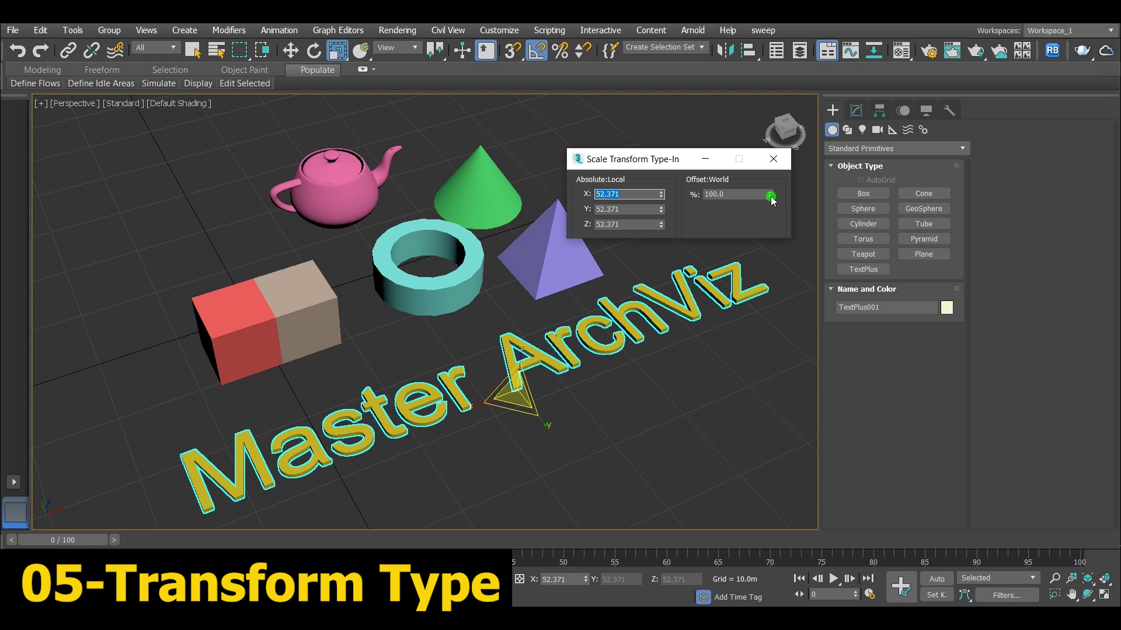
drag(771, 202, 720, 331)
click(291, 51)
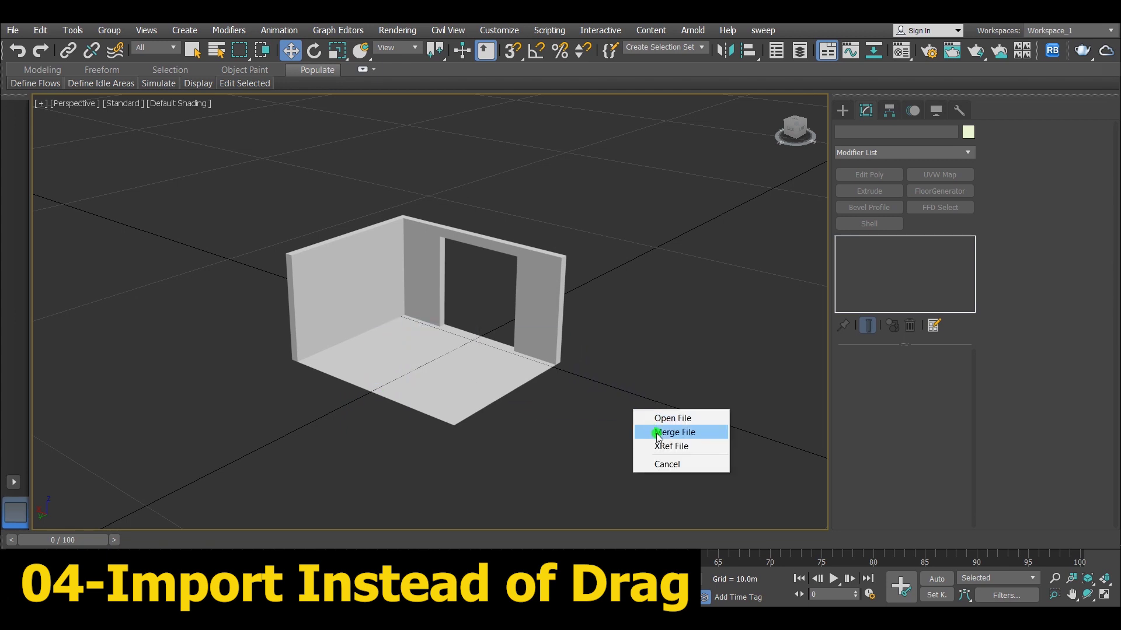
Merge the dropped Curtain 27(2011) file and zoom out to find and select it left of the room.
click(671, 432)
scroll(327, 275, down, 5)
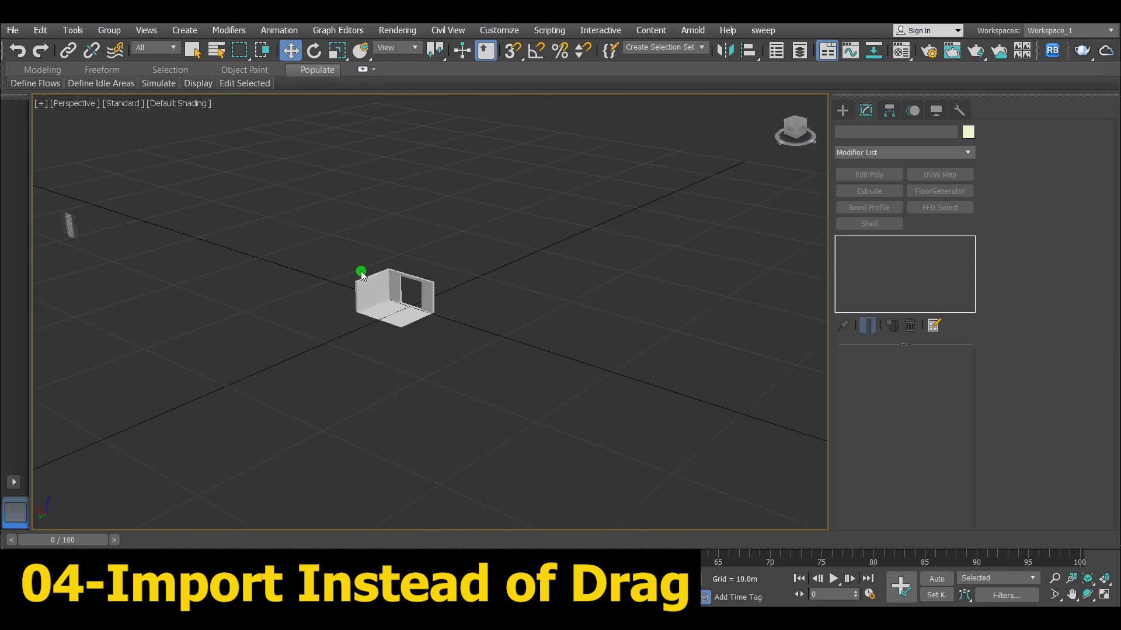
scroll(280, 279, down, 2)
click(134, 242)
scroll(137, 242, up, 6)
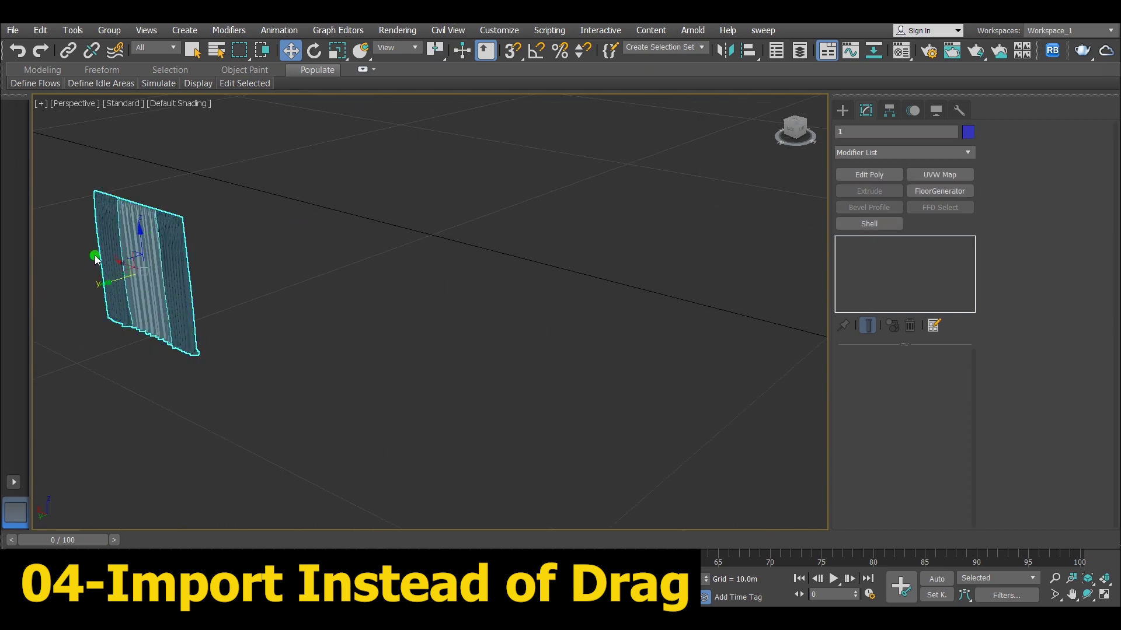
scroll(96, 259, up, 3)
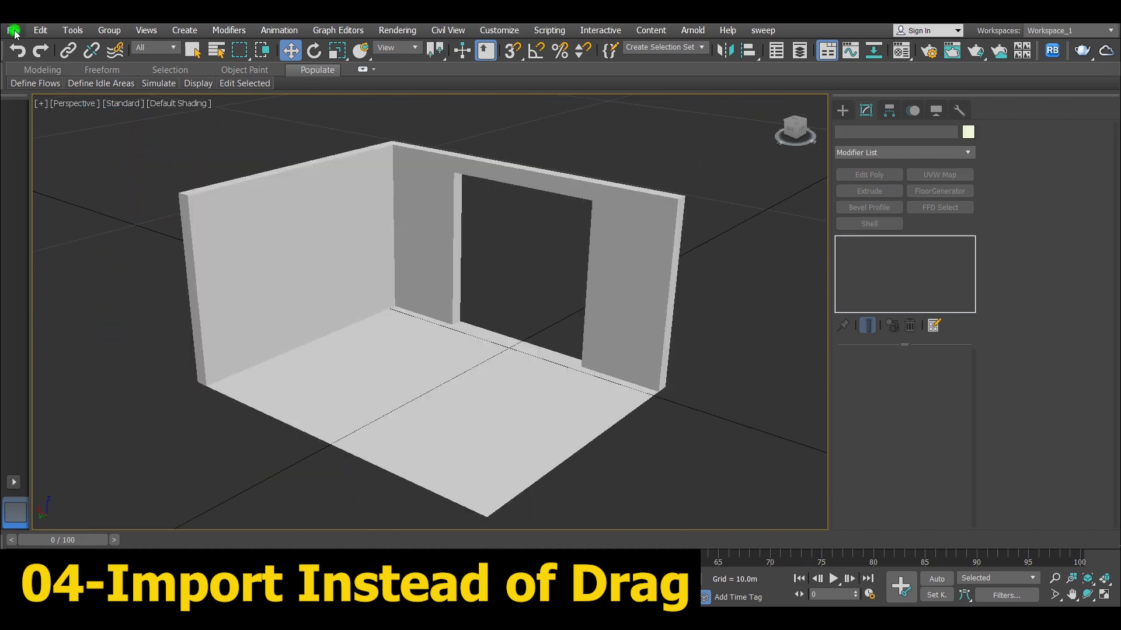
Merge all objects from Curtain 27(2011).max into the room through File > Import > Merge.
click(13, 31)
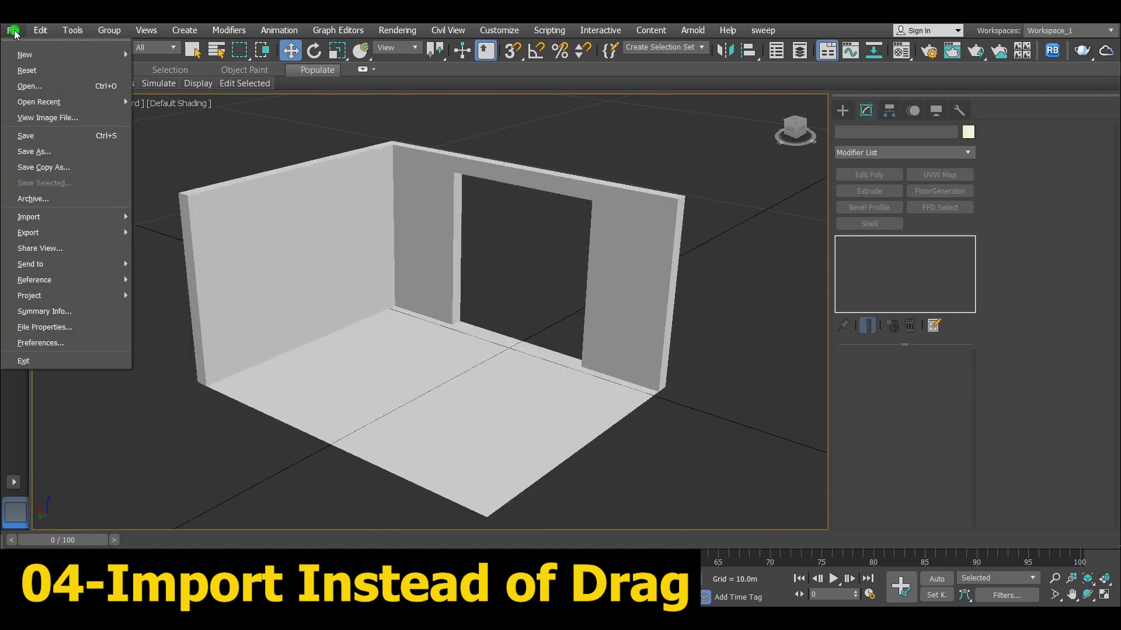
mouse_move(75, 217)
click(200, 239)
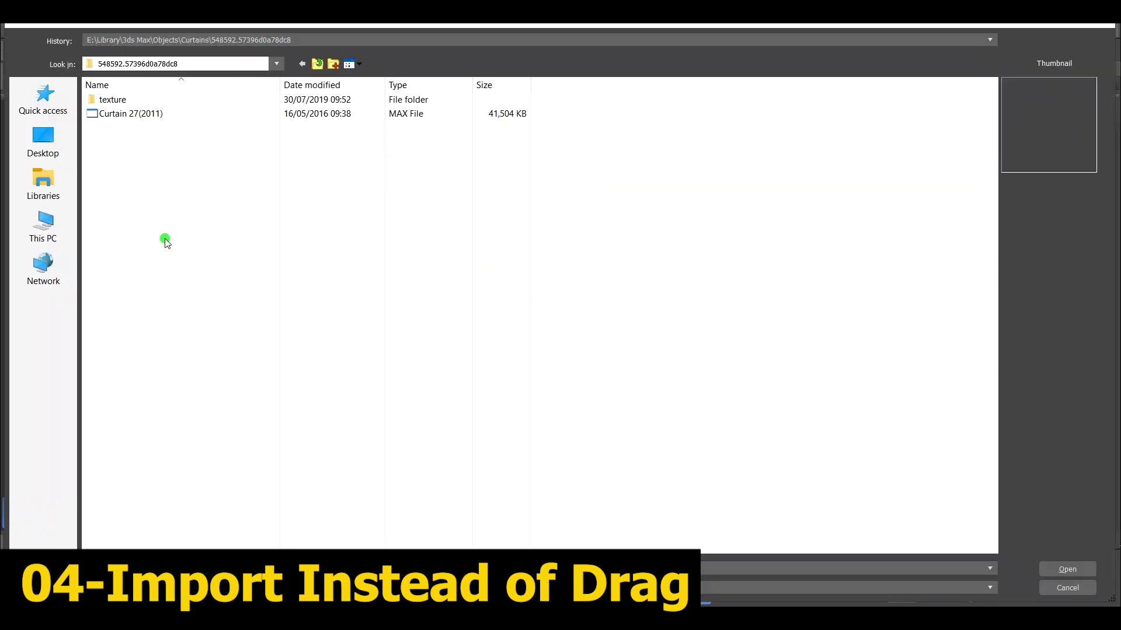
double_click(155, 113)
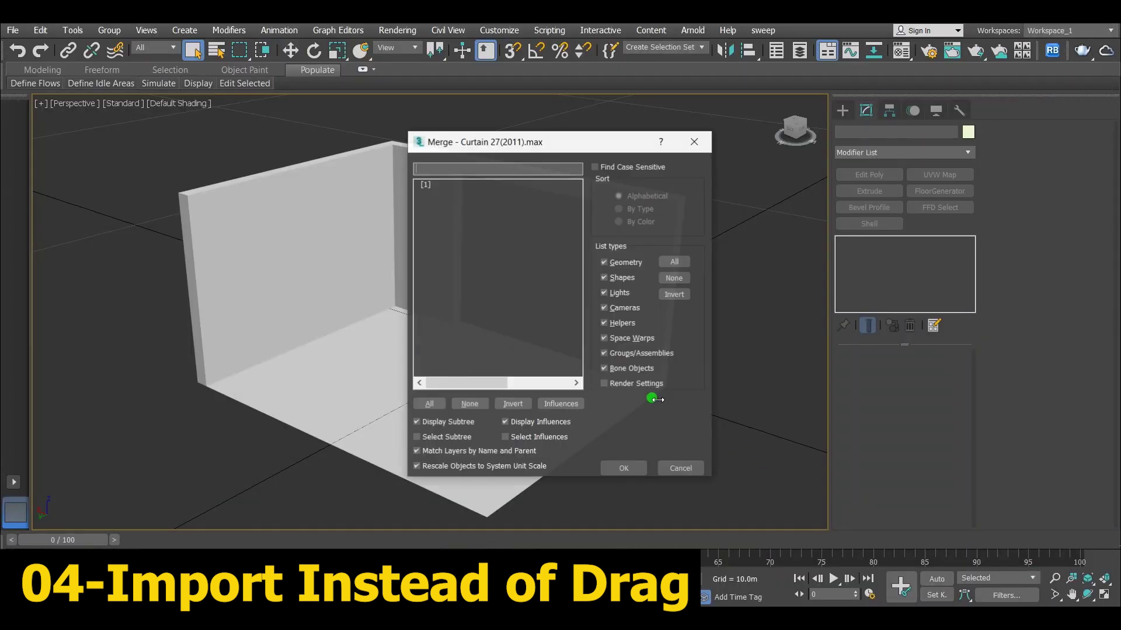
click(443, 408)
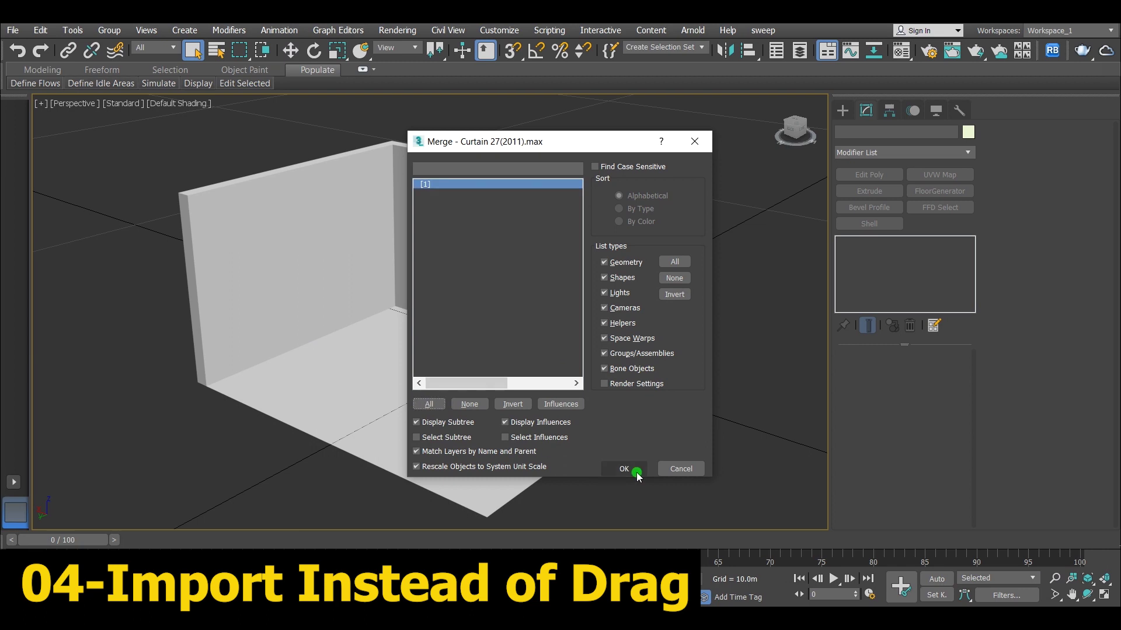
click(633, 469)
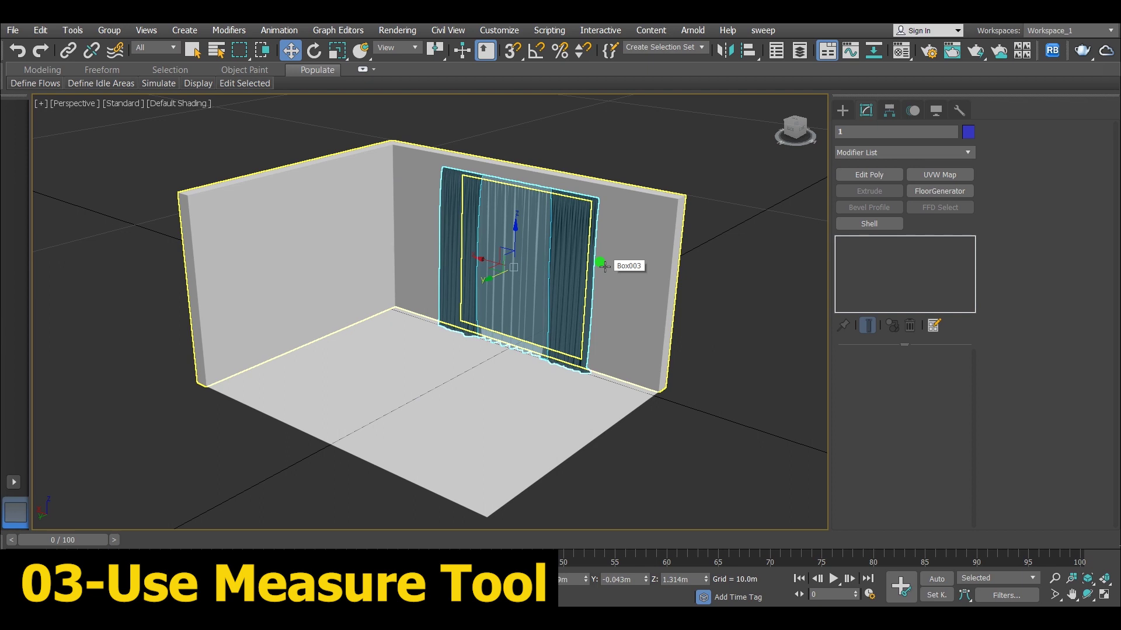
Use the Measure utility to read the curtain's 17.60 sq m area and 2.861 × 0.223 × 2.627 m size.
click(958, 111)
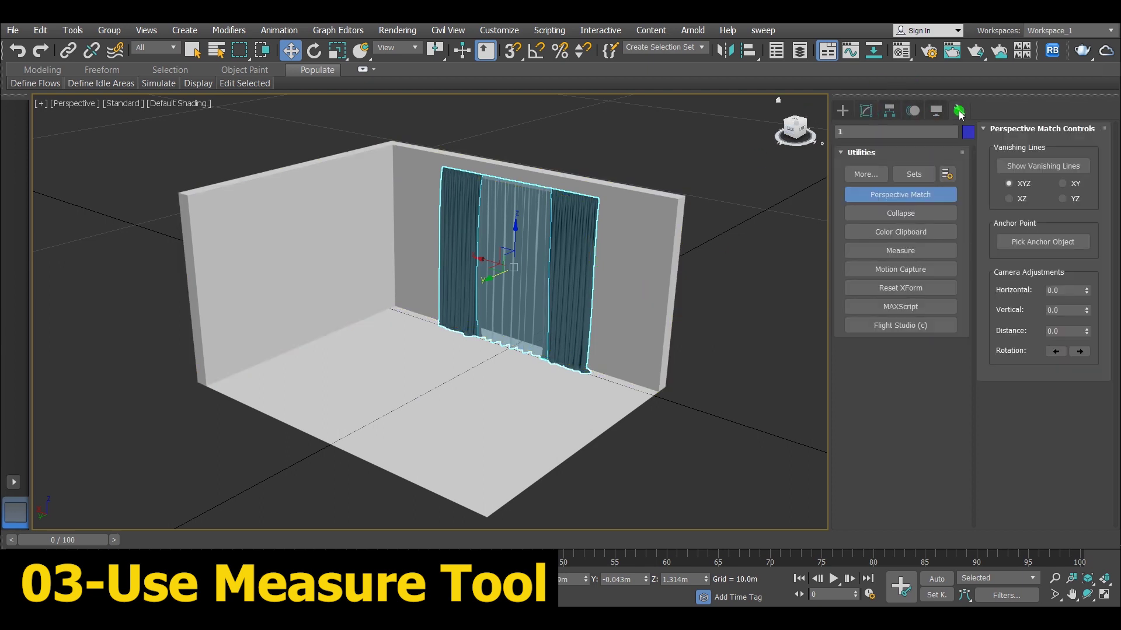
click(910, 248)
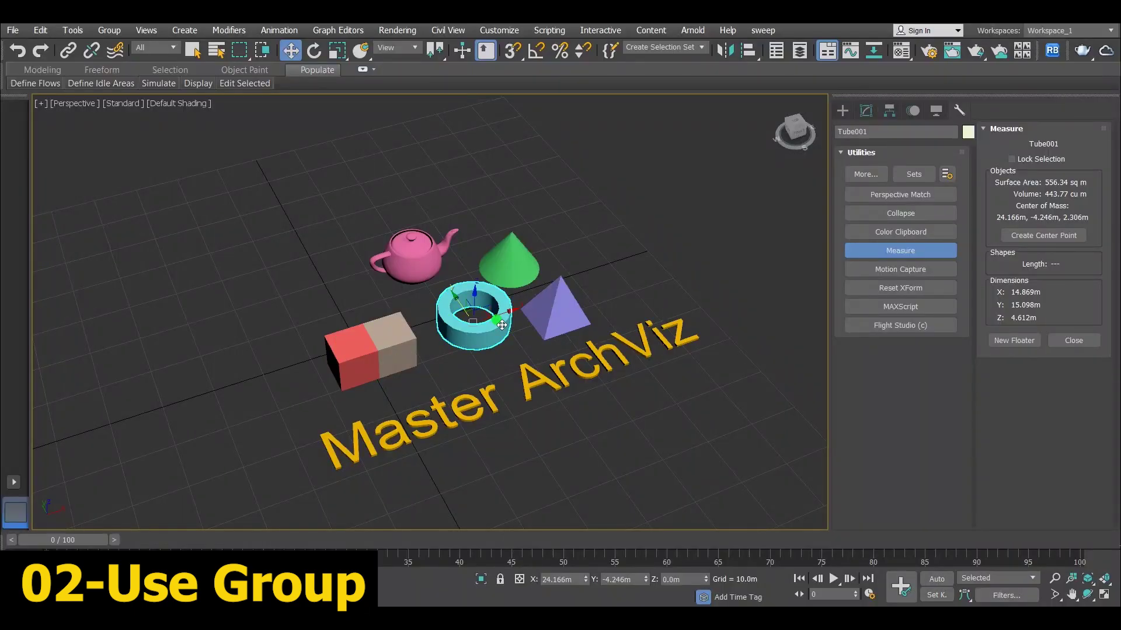
Group the selected tube, cone and pyramid as Group001.
ctrl+click(558, 310)
ctrl+click(509, 261)
scroll(507, 301, up, 2)
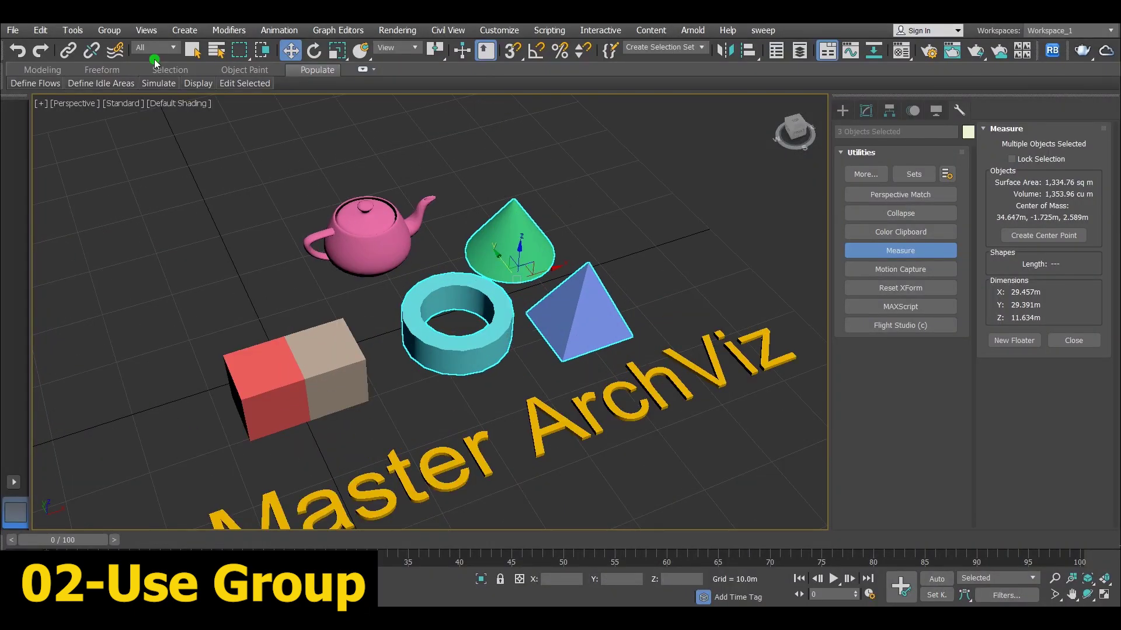
click(110, 29)
click(114, 39)
click(574, 333)
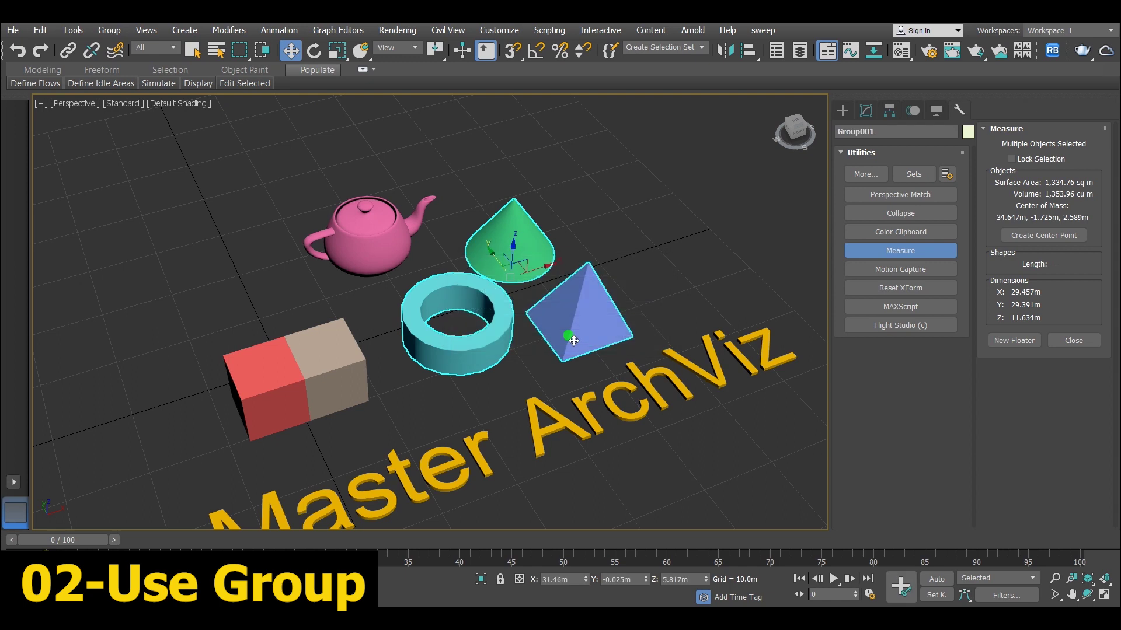
Test moving Group001 upward and undo it, then switch to rotating and scaling the group.
drag(615, 262, 618, 207)
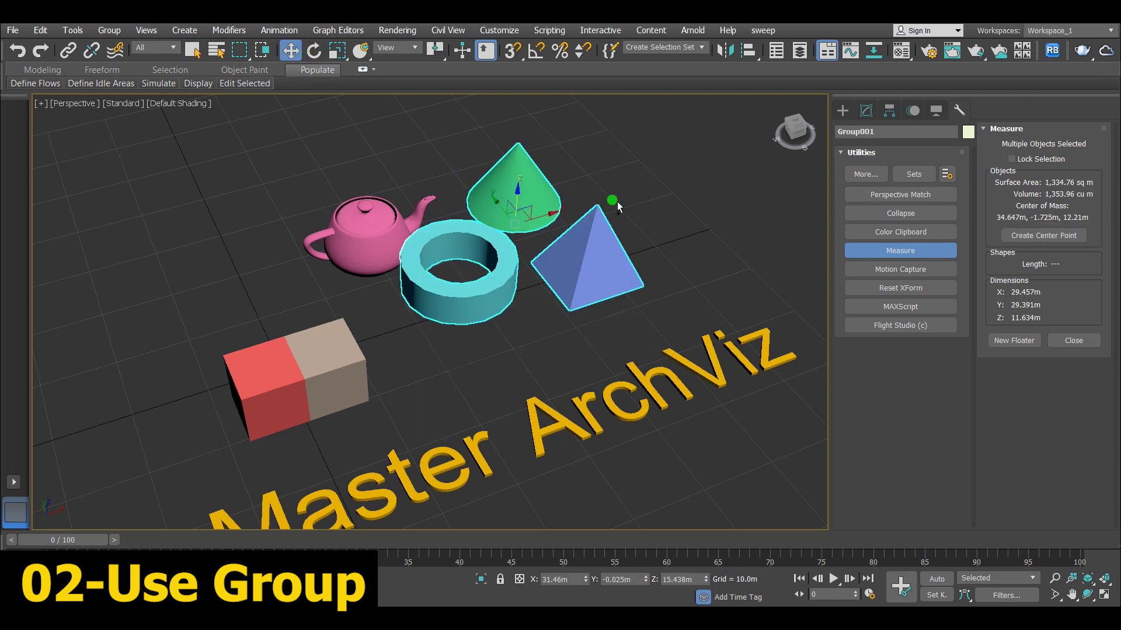
key(ctrl+z)
click(446, 165)
key(e)
click(508, 251)
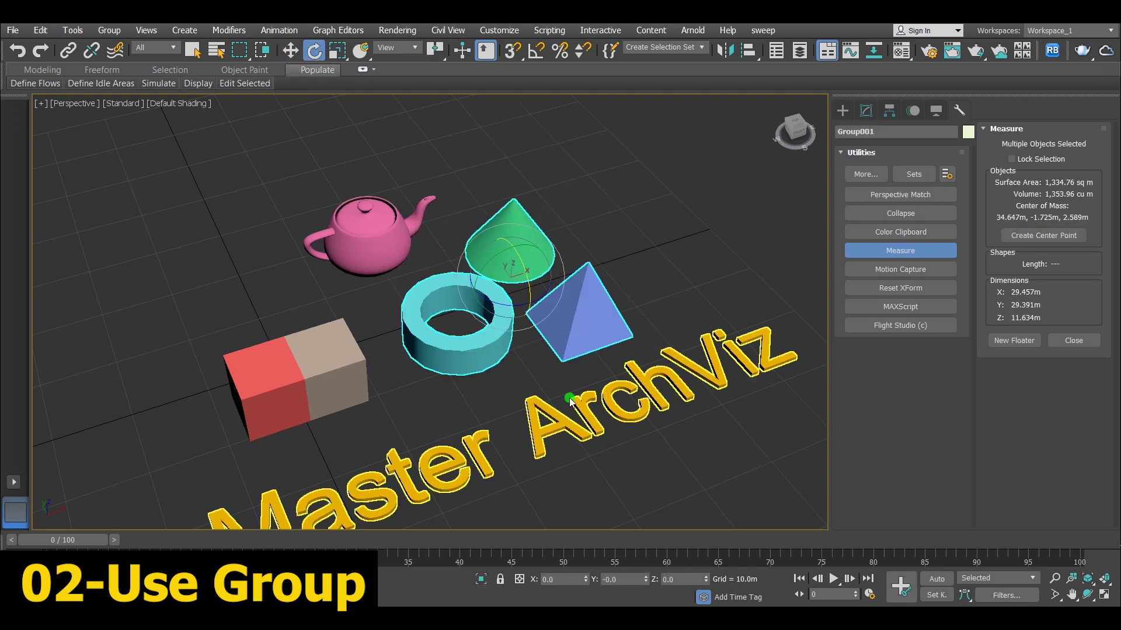
key(r)
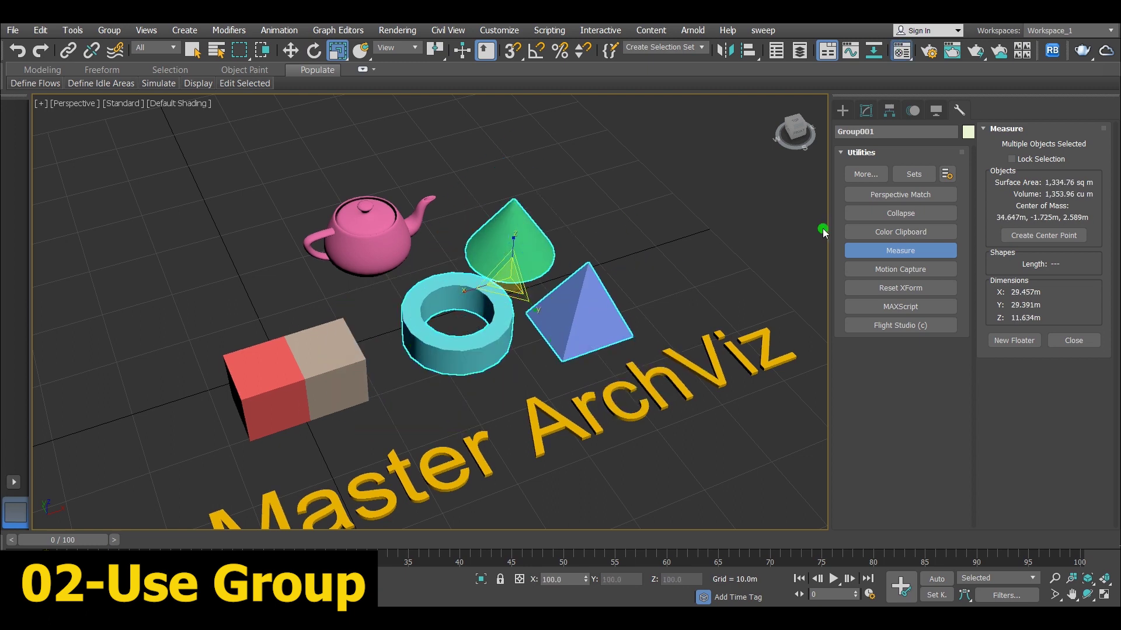
Make Material #21 active in the Material Editor and reselect the whole group.
key(m)
click(820, 193)
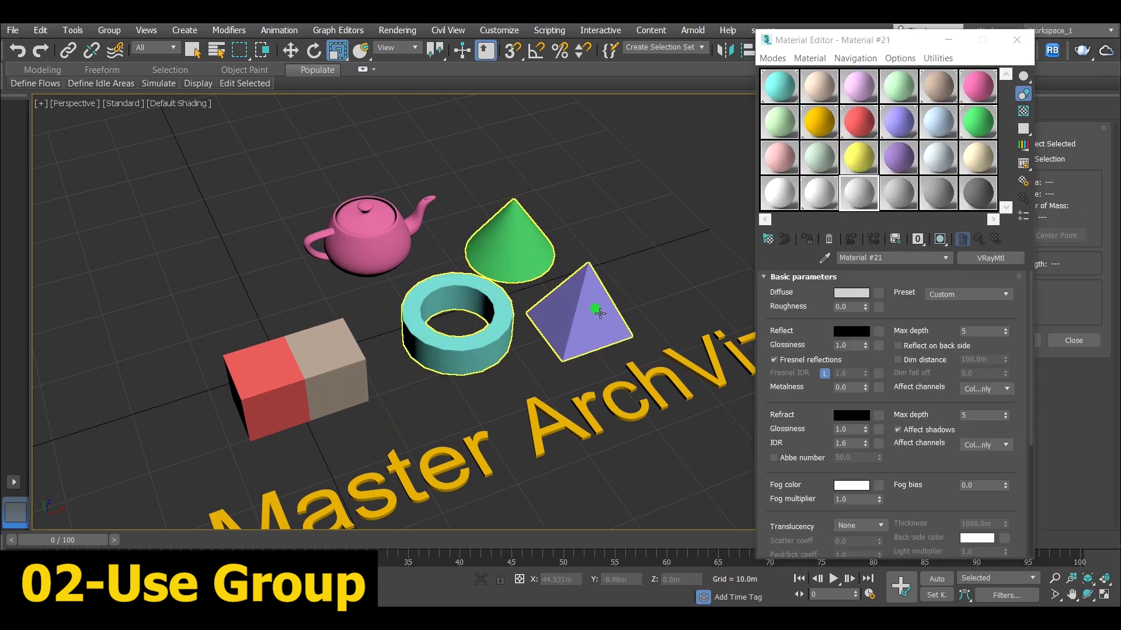
click(600, 313)
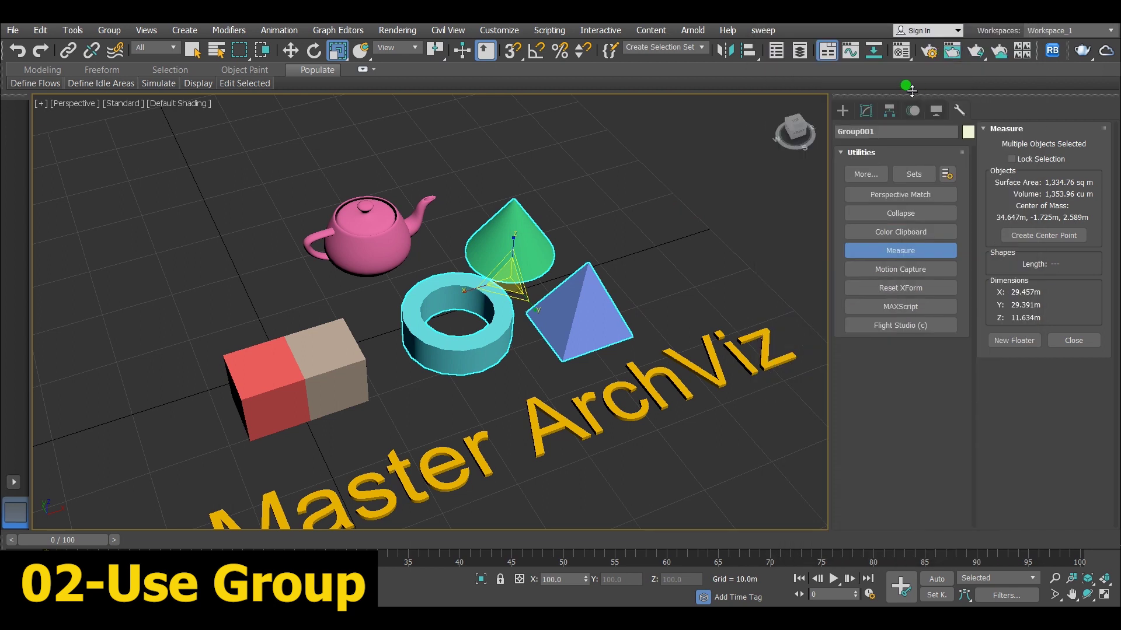
Add an Edit Poly modifier to Group001 and select a pyramid face at Polygon level.
click(865, 110)
click(948, 153)
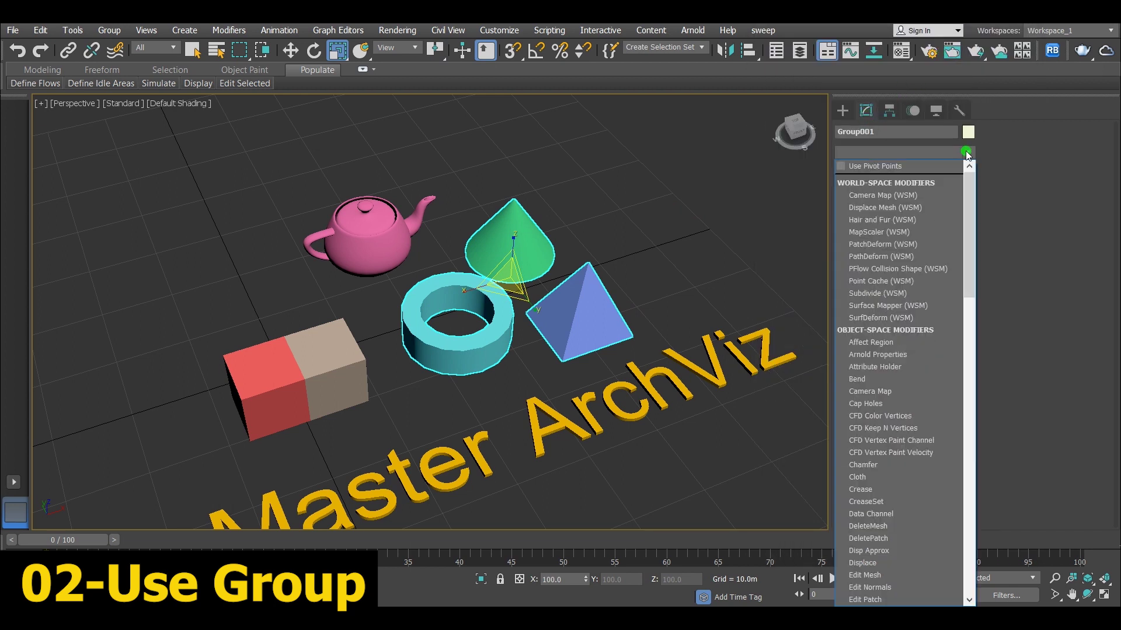
click(948, 153)
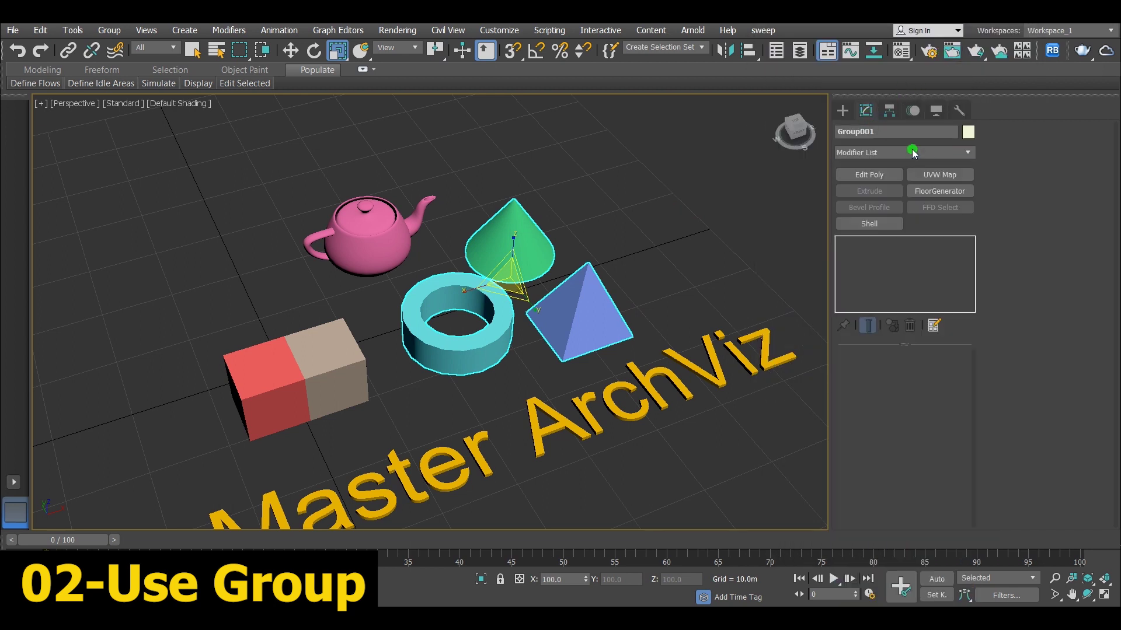
click(880, 175)
key(4)
click(498, 274)
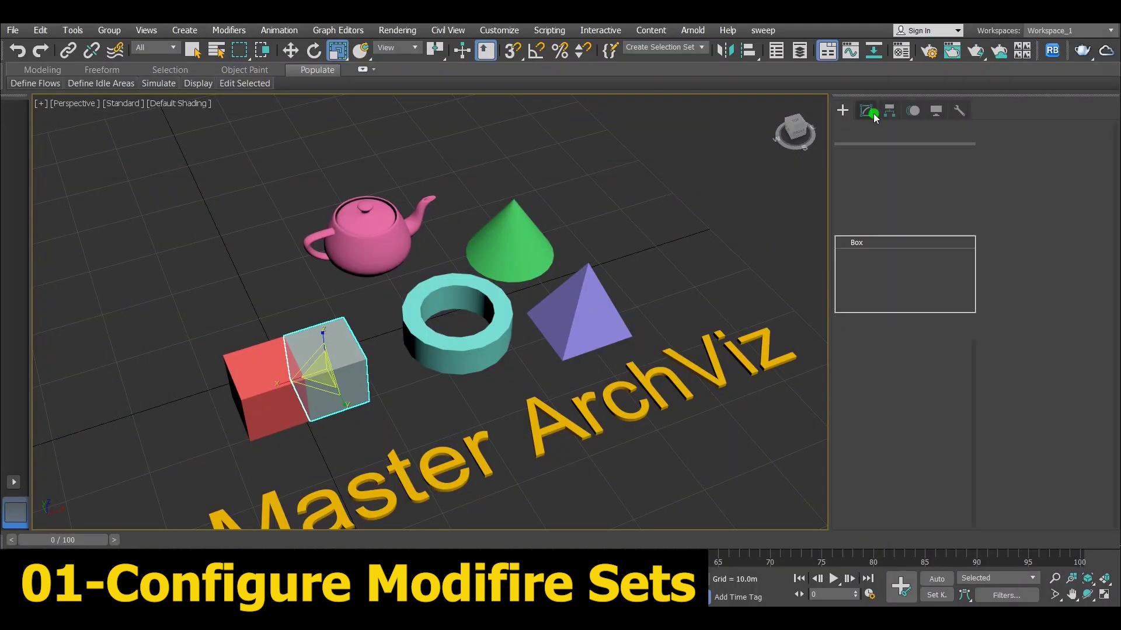
Show Box001's 8.0m cube parameters in the Modify panel and browse the Modifier List without adding a modifier.
click(901, 152)
scroll(912, 275, down, 20)
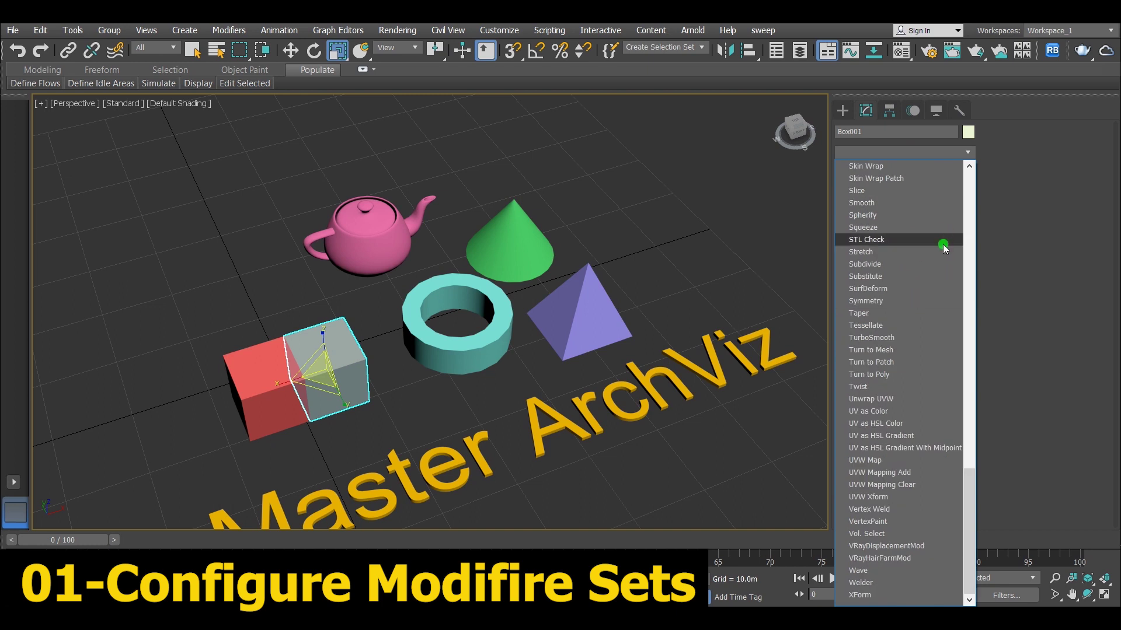
click(914, 154)
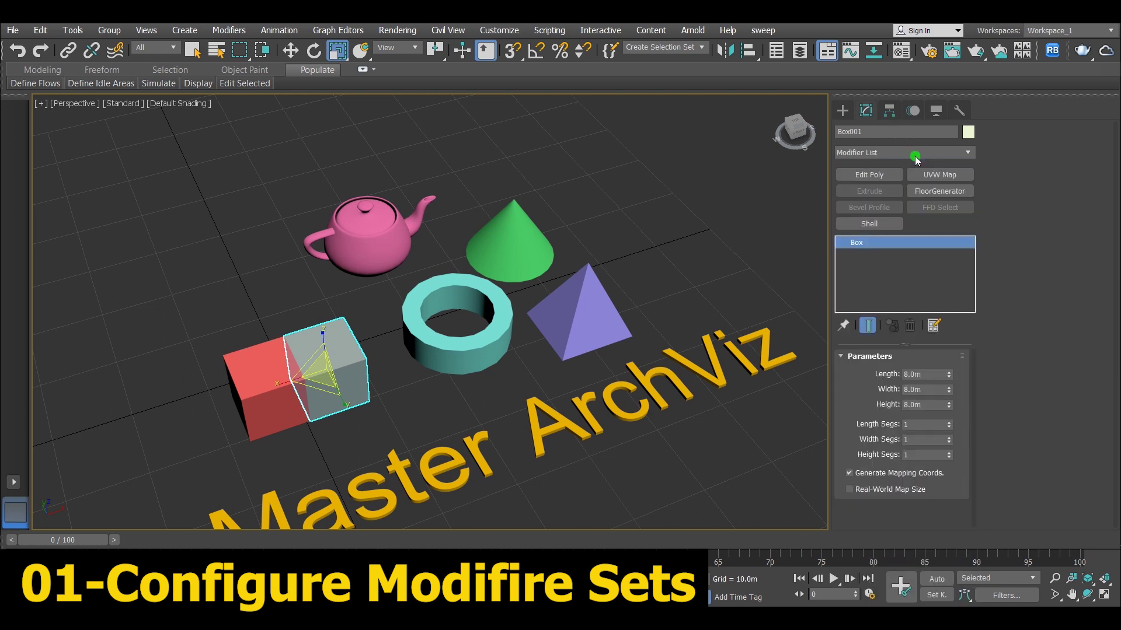
In Configure Modifier Sets, set Total Buttons to 10, add Bevel, Bend and FFD 3x3x3 to empty slots, and apply.
click(932, 327)
click(992, 344)
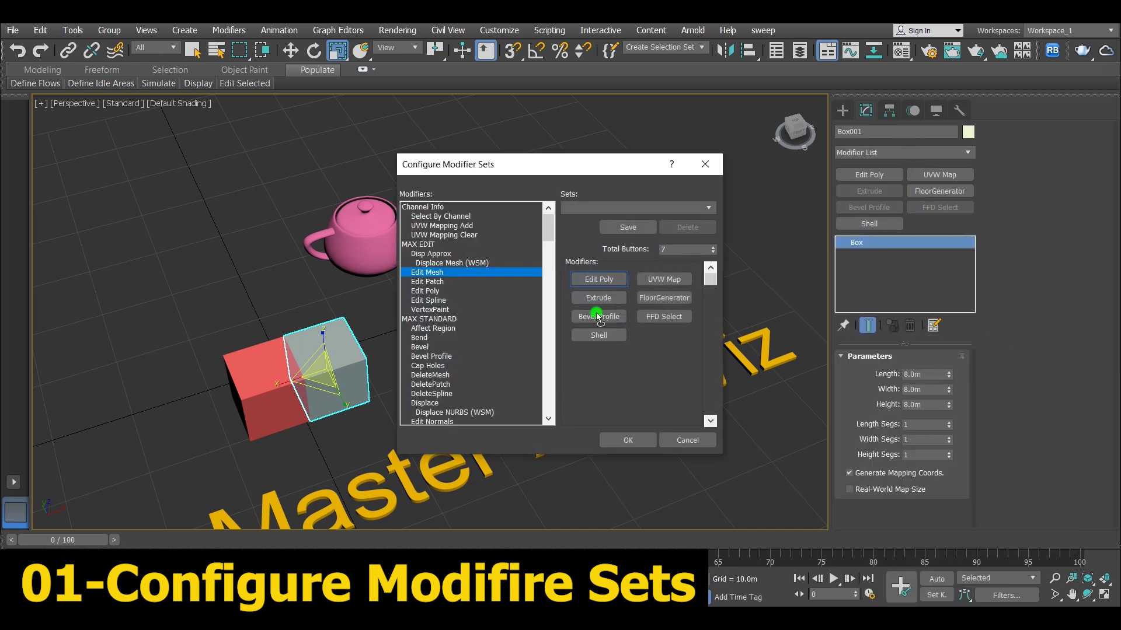
click(713, 247)
click(713, 247)
click(713, 247)
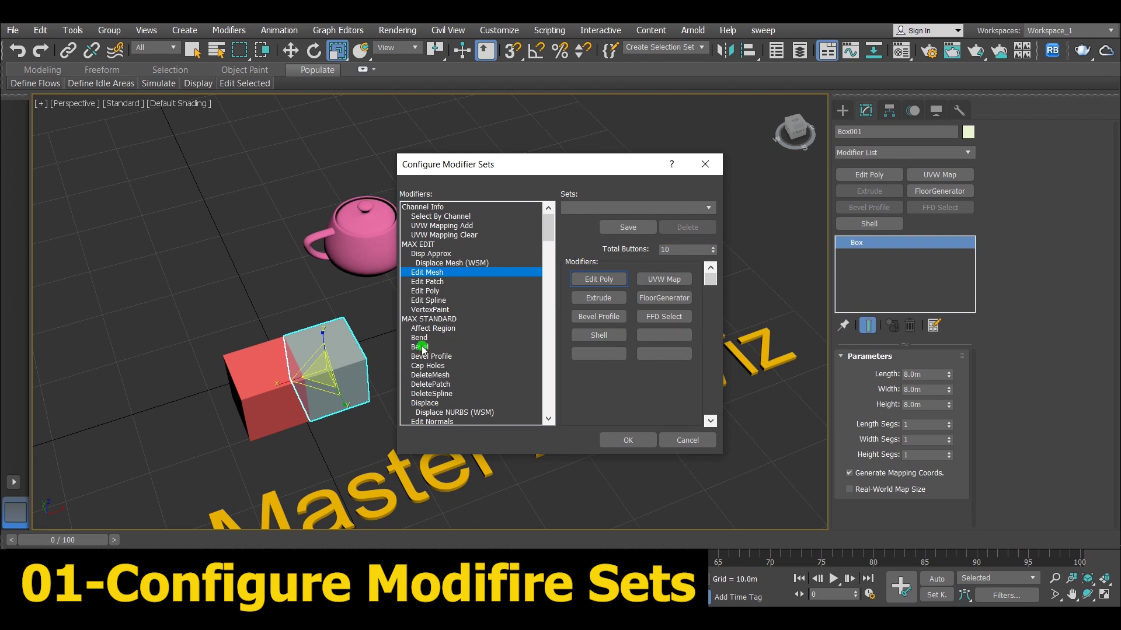
drag(421, 349, 687, 357)
drag(419, 338, 499, 349)
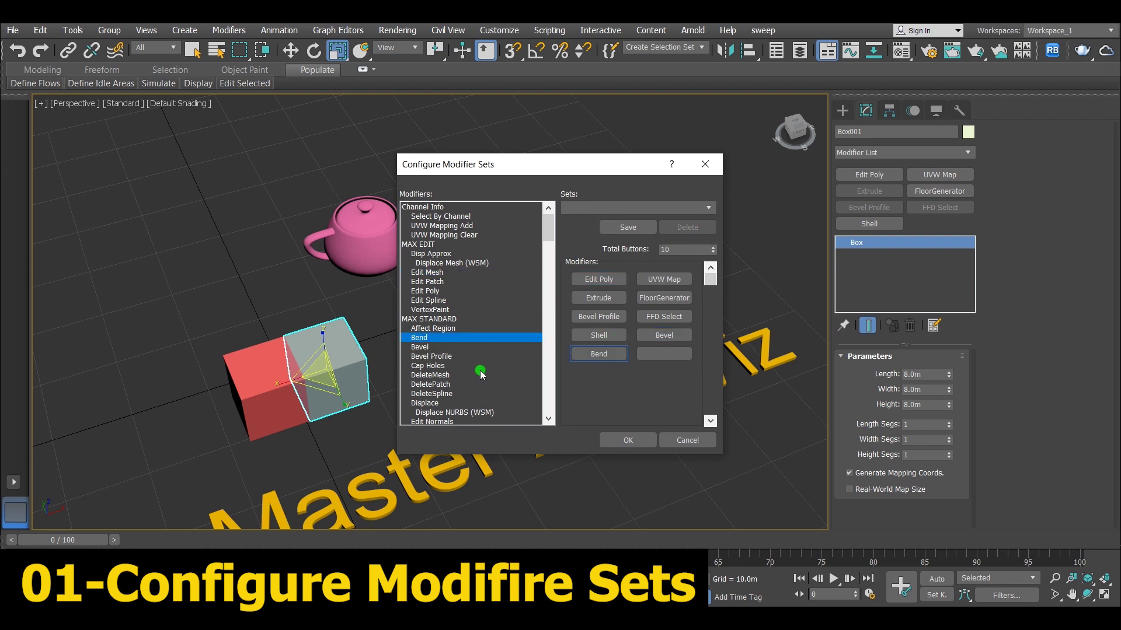
scroll(480, 374, down, 7)
drag(428, 263, 664, 355)
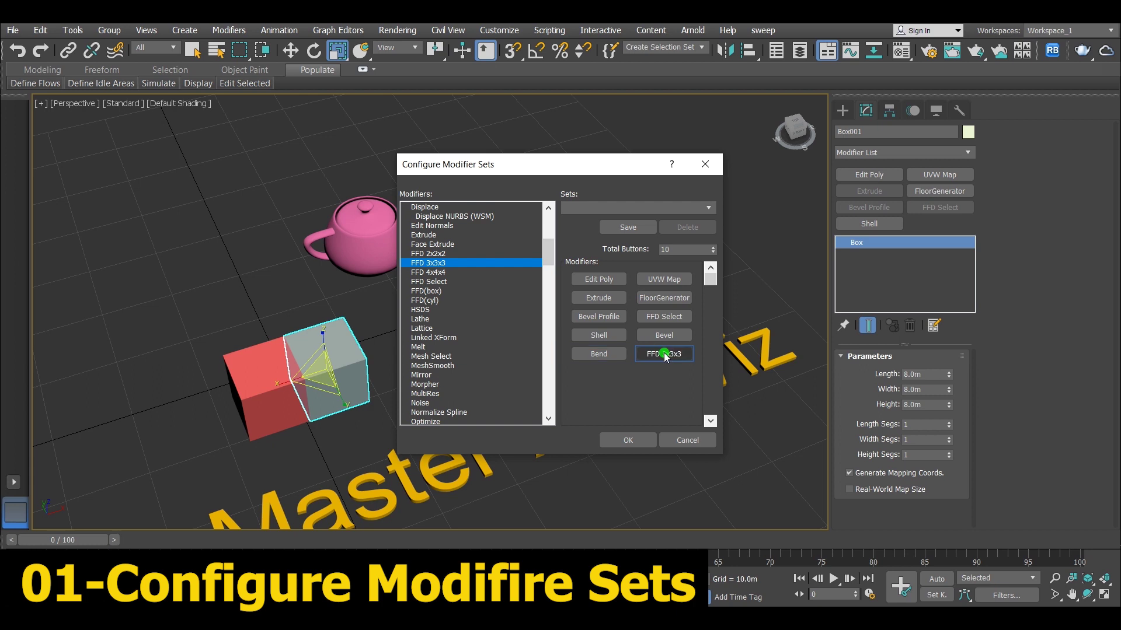
click(628, 440)
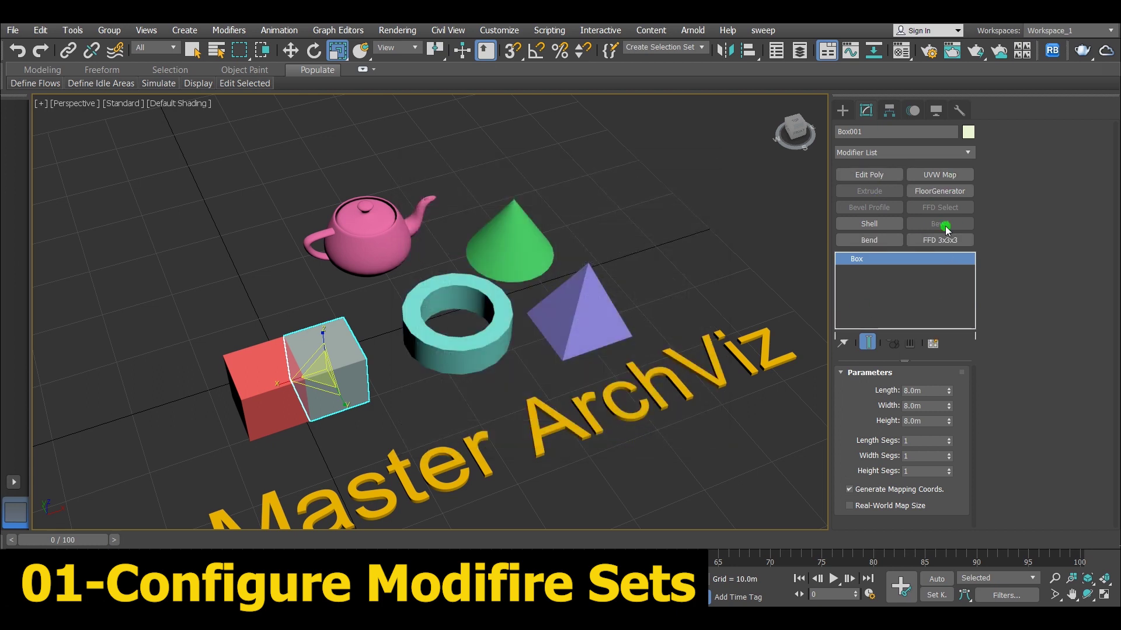
Reopen Configure Modifier Sets and edit the Total Buttons value.
click(935, 344)
click(963, 358)
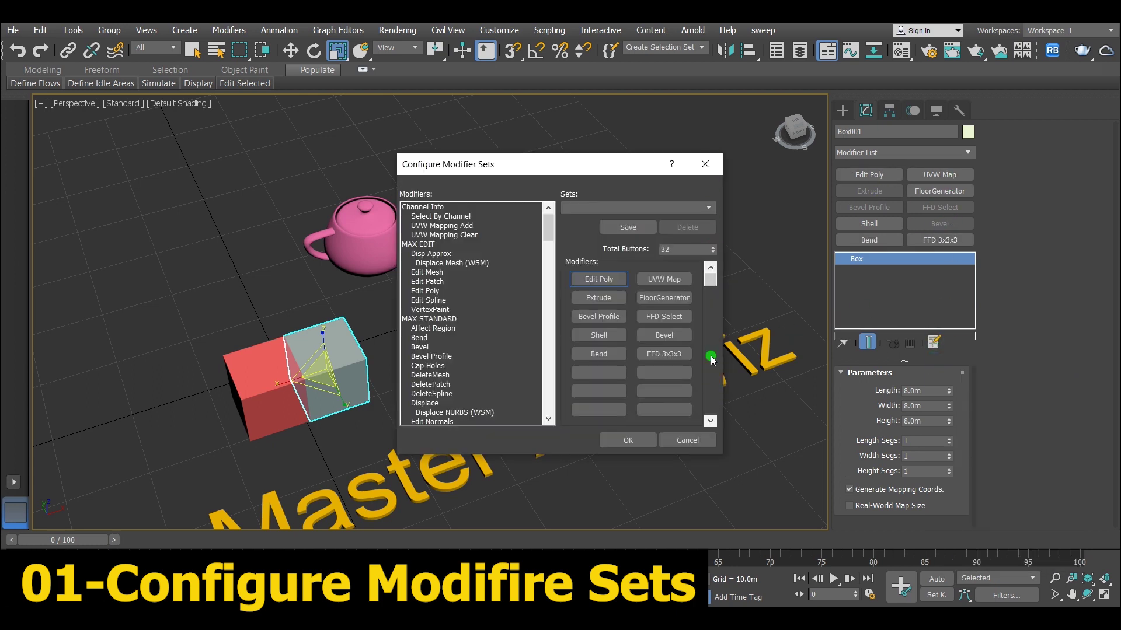
click(672, 249)
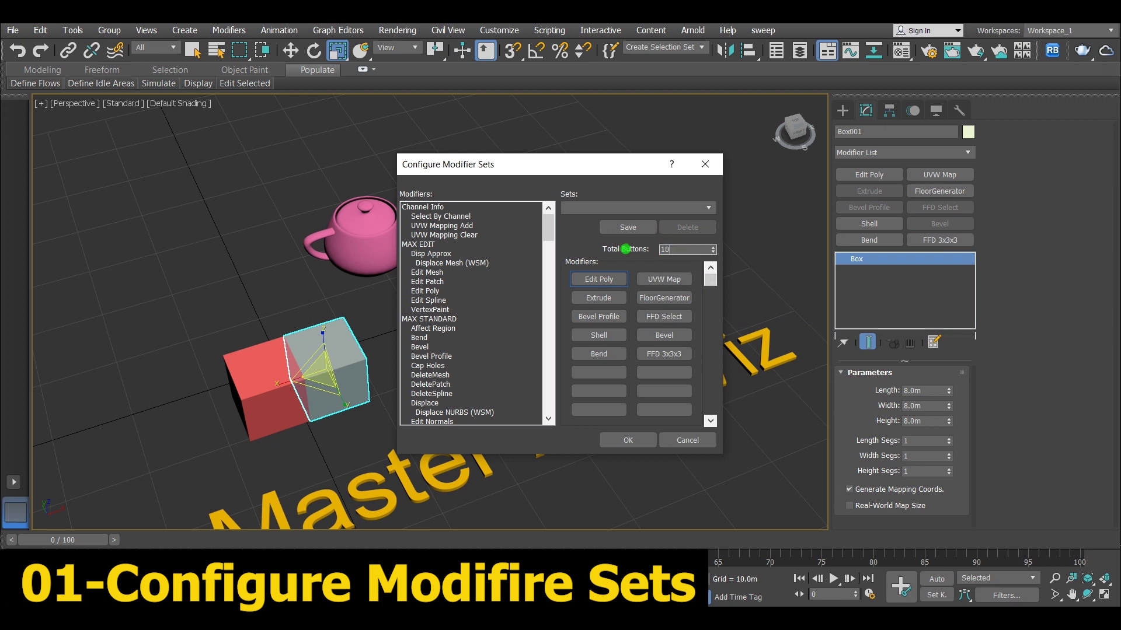